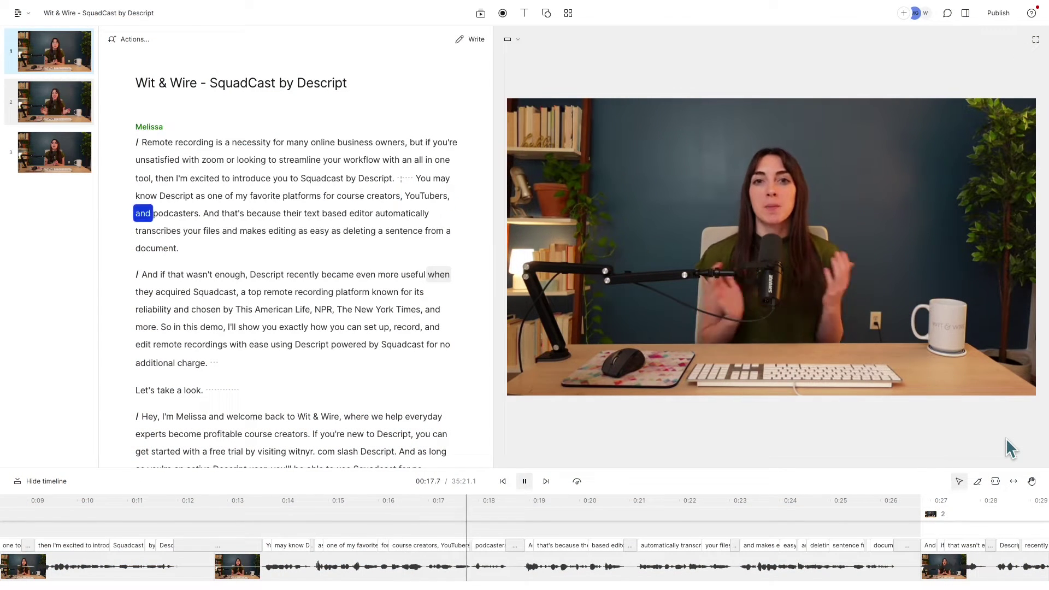
- Delete the phrase 'deleting a sentence from a document' from the transcript
{"action": "left_click_drag", "start_coordinate": [178, 248], "coordinate": [353, 243]}
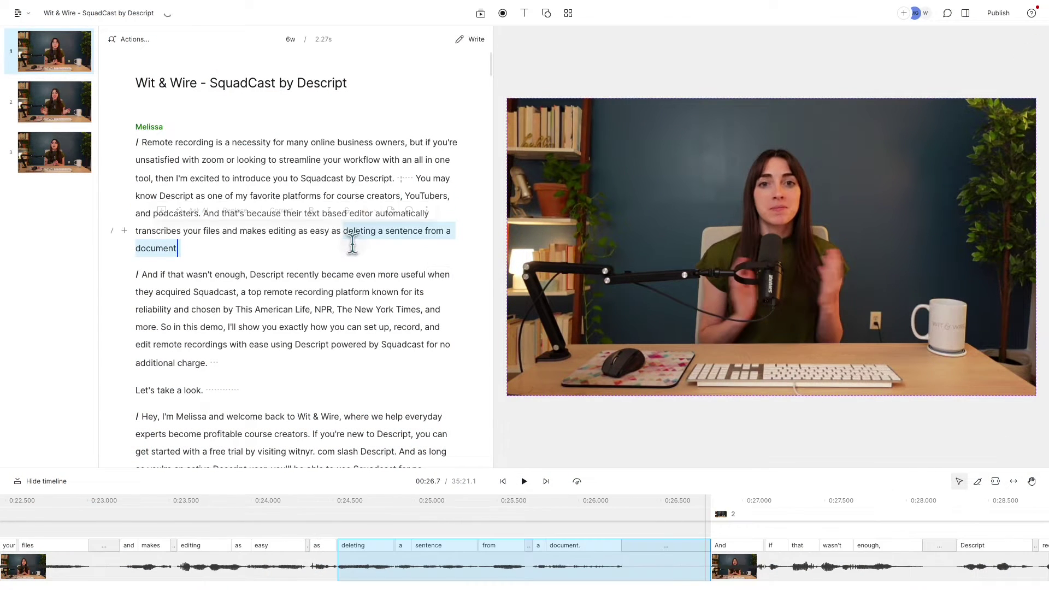
{"action": "key", "text": "BackSpace"}
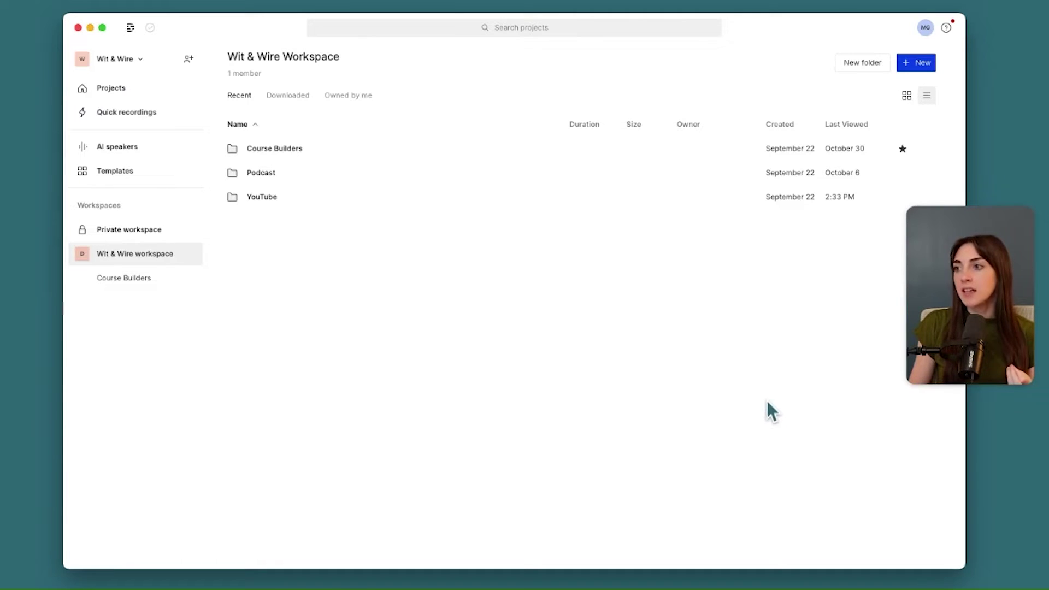
- Connect the workspace to SquadCast from the account's Subscription settings
{"action": "left_click", "coordinate": [926, 31]}
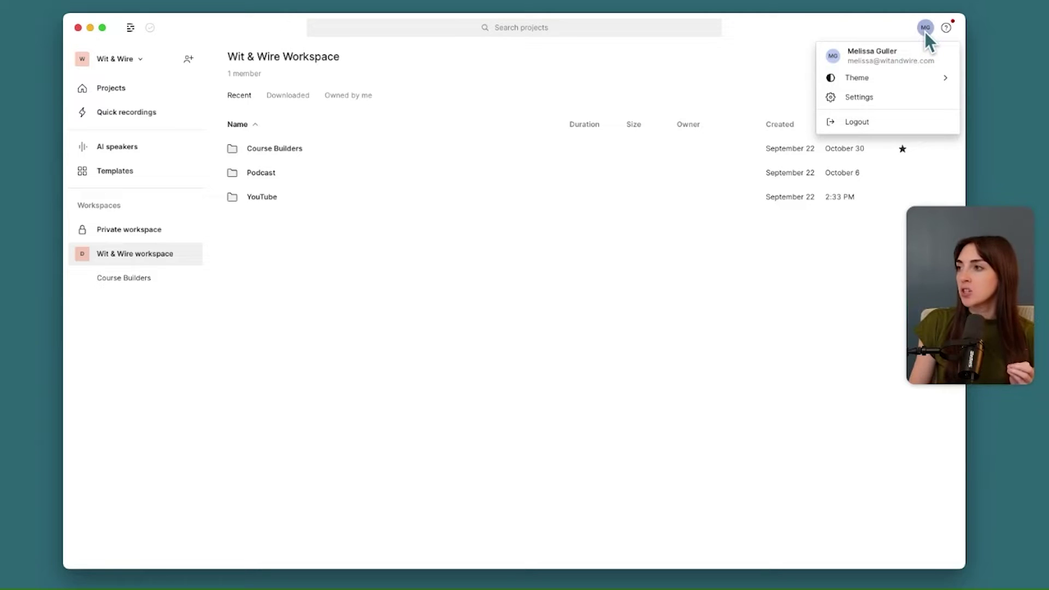
{"action": "left_click", "coordinate": [879, 95]}
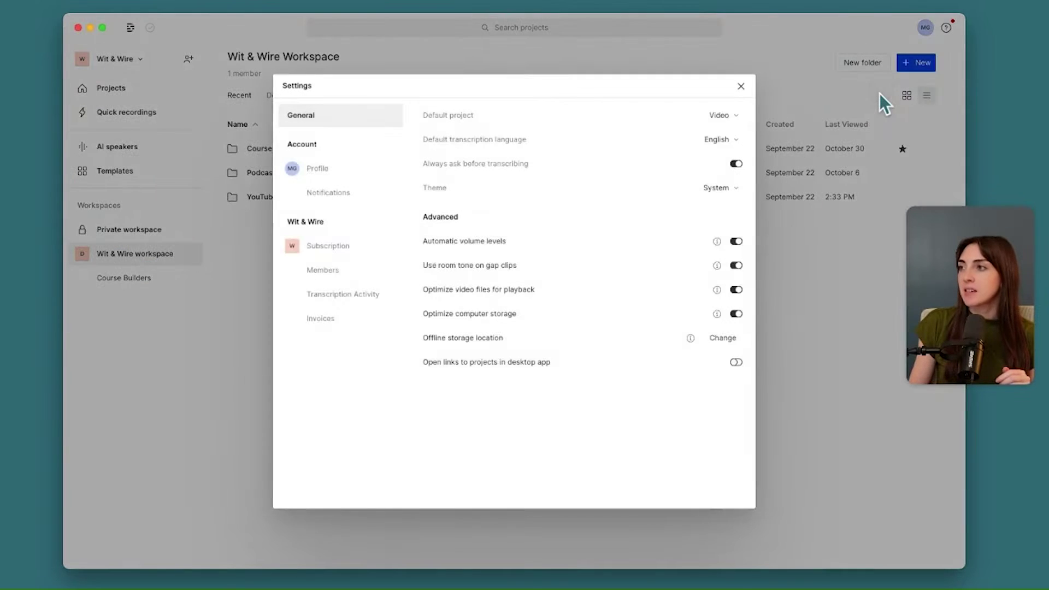
{"action": "left_click", "coordinate": [322, 250]}
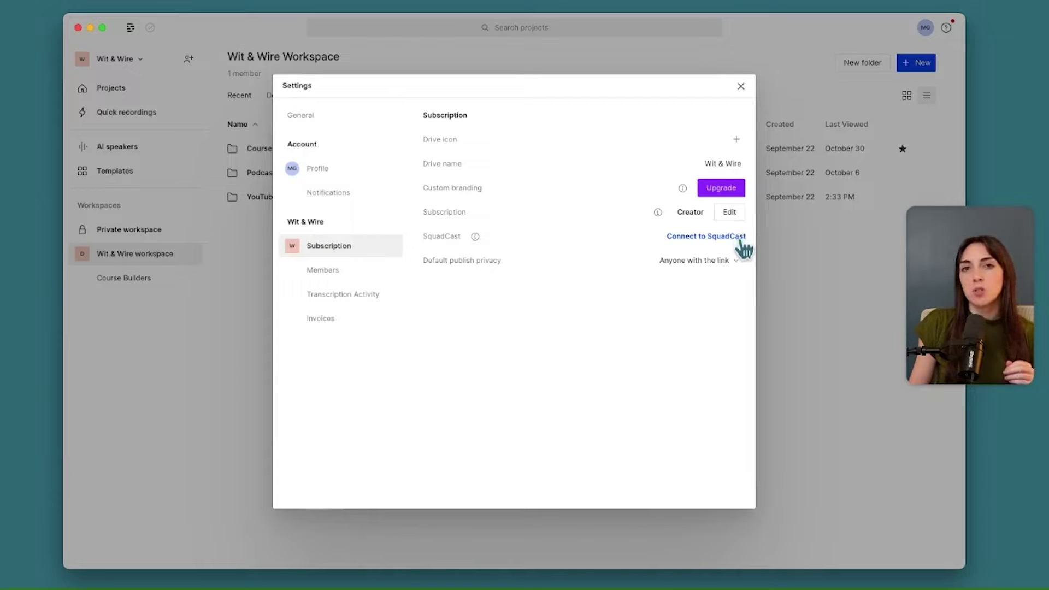
{"action": "left_click", "coordinate": [743, 243]}
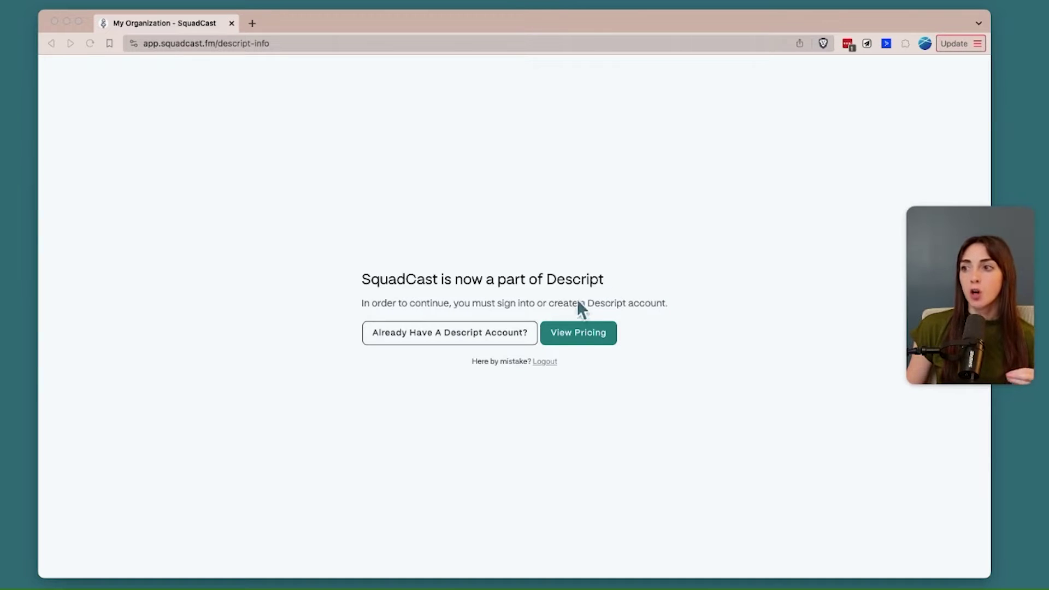
- Sign in with the existing Descript account and redeem the offer for the Wit & Wire drive
{"action": "left_click", "coordinate": [490, 333]}
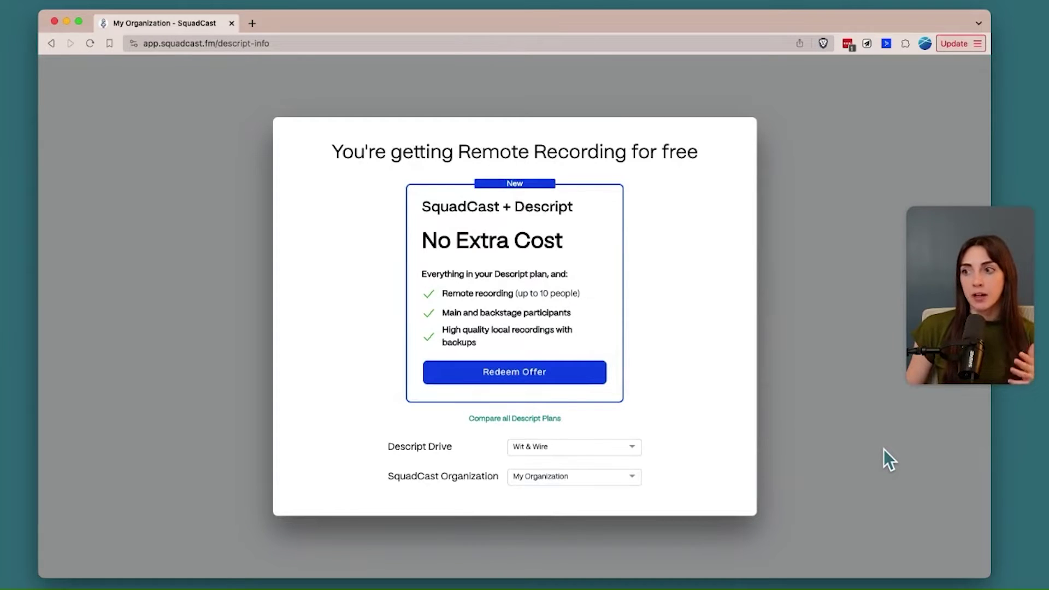
{"action": "left_click", "coordinate": [606, 445]}
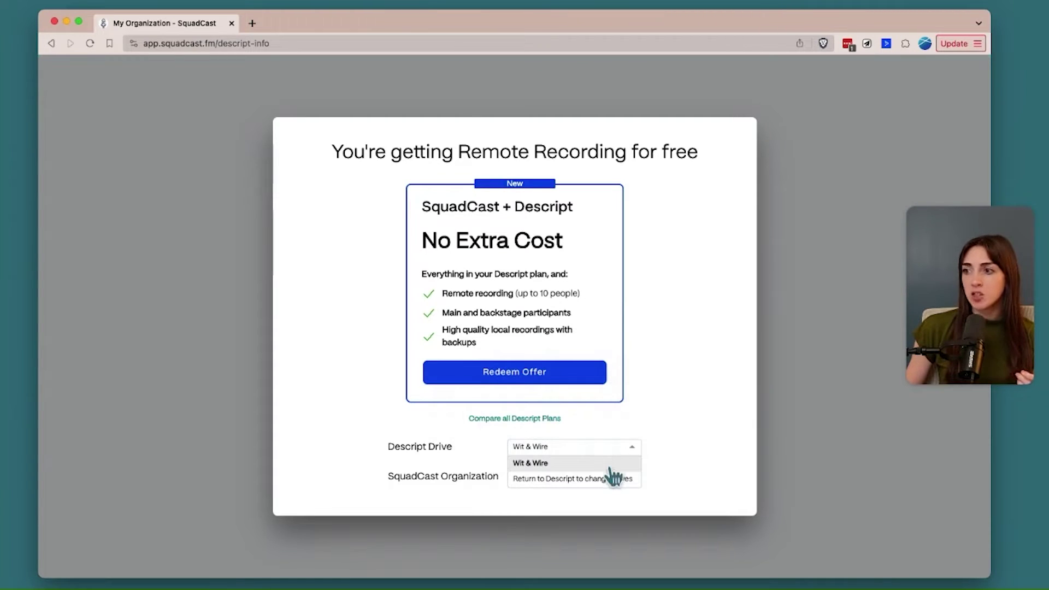
{"action": "left_click", "coordinate": [658, 453]}
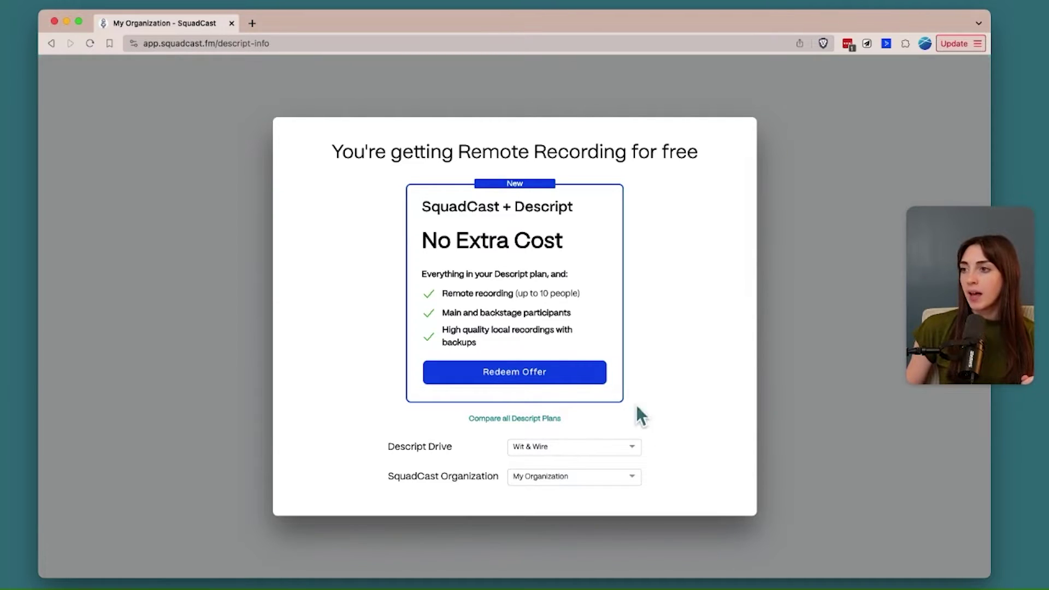
{"action": "left_click", "coordinate": [582, 378]}
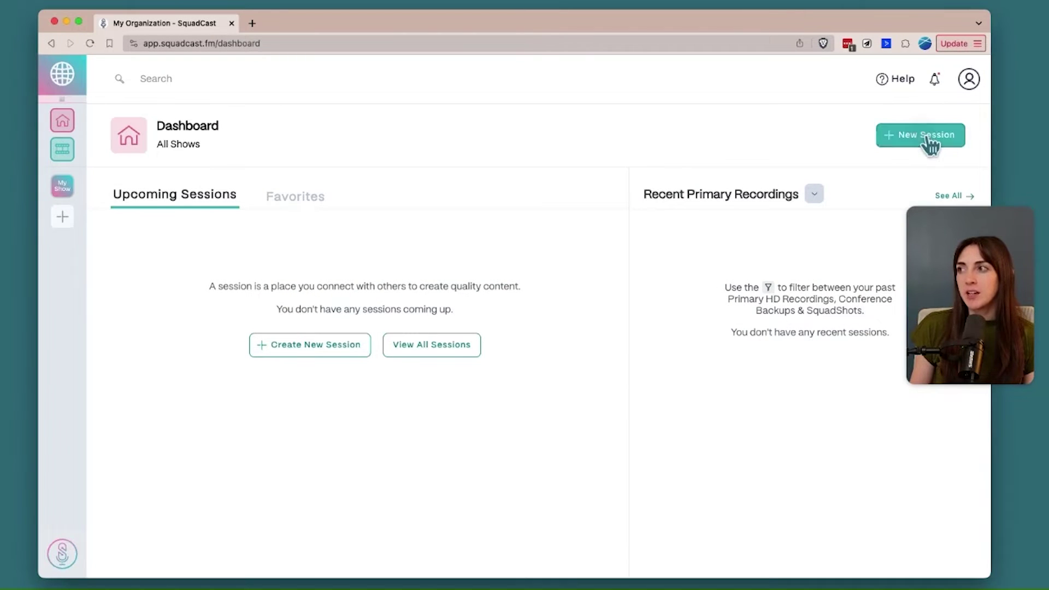
- Schedule a new session titled 'Interview with Katie' for November 23
{"action": "left_click", "coordinate": [930, 144]}
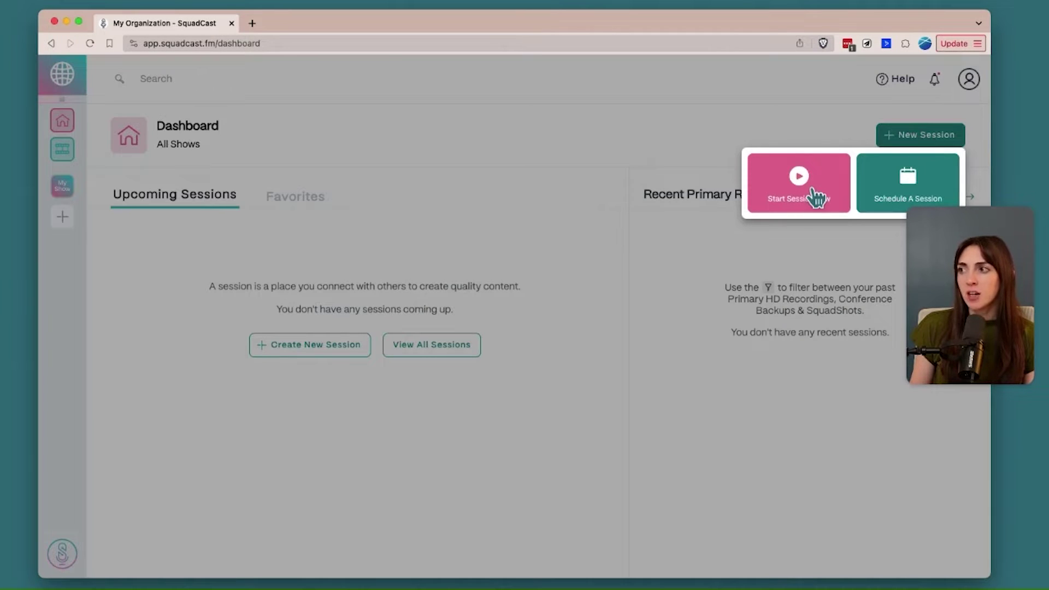
{"action": "left_click", "coordinate": [906, 173]}
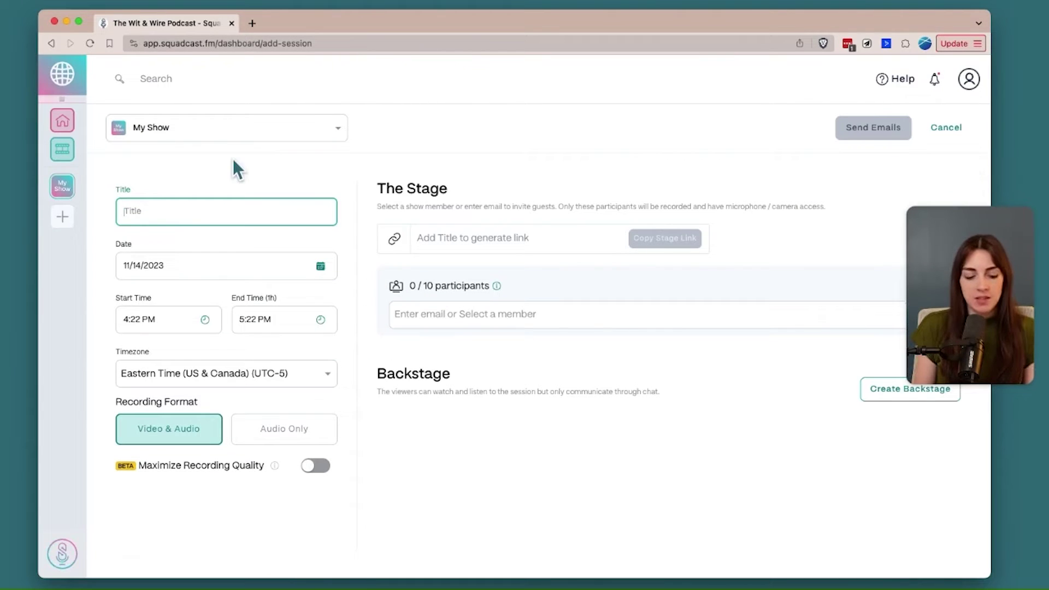
{"action": "type", "text": "Interv"}
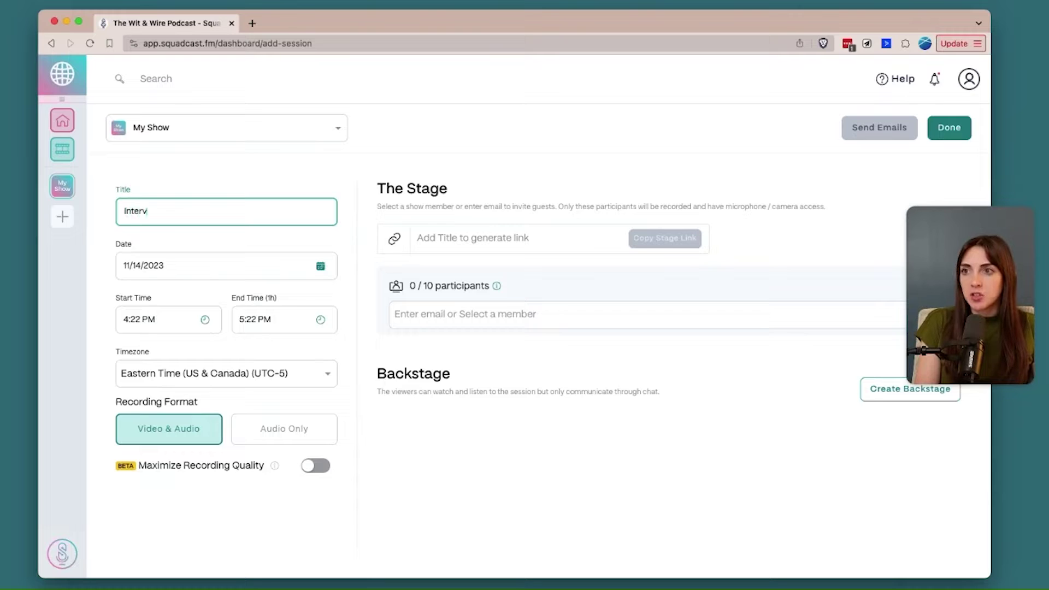
{"action": "type", "text": "iew with Katie"}
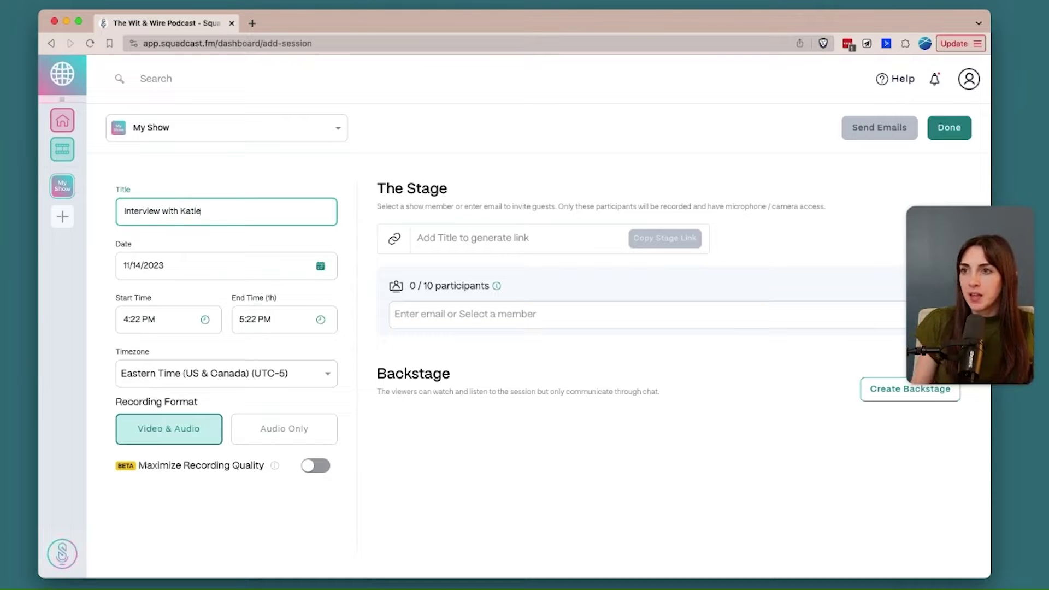
{"action": "left_click", "coordinate": [321, 267]}
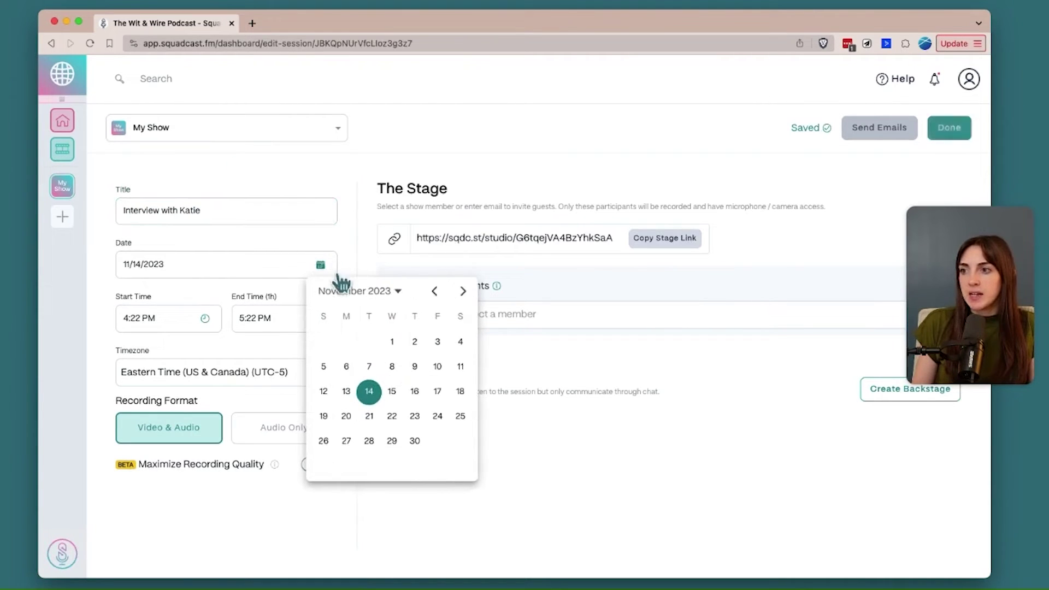
{"action": "left_click", "coordinate": [417, 416]}
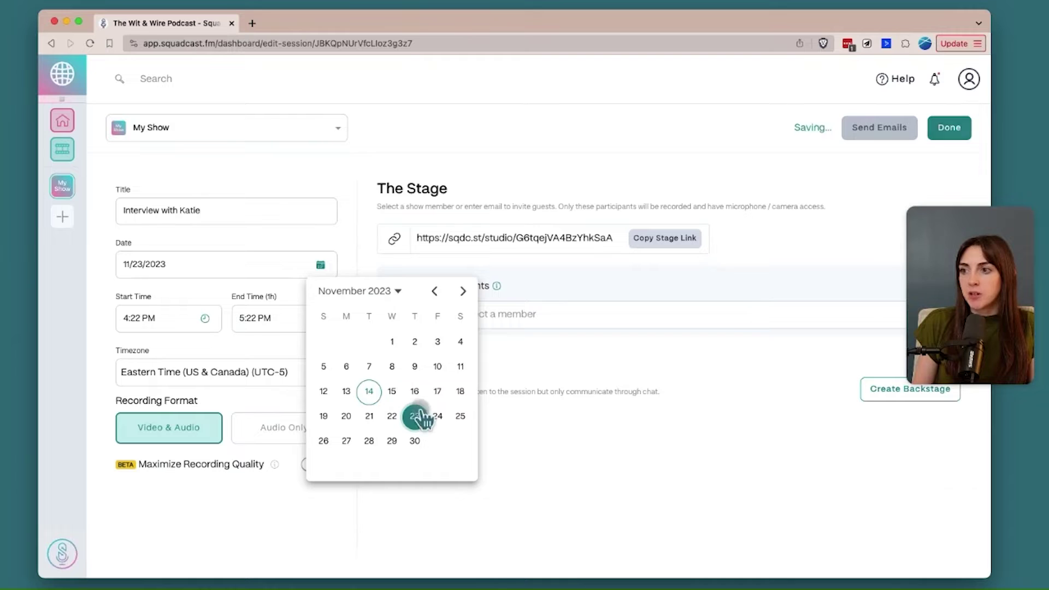
- Set the session time to 4:00–5:00 PM, copy the stage link, and save
{"action": "left_click", "coordinate": [131, 318]}
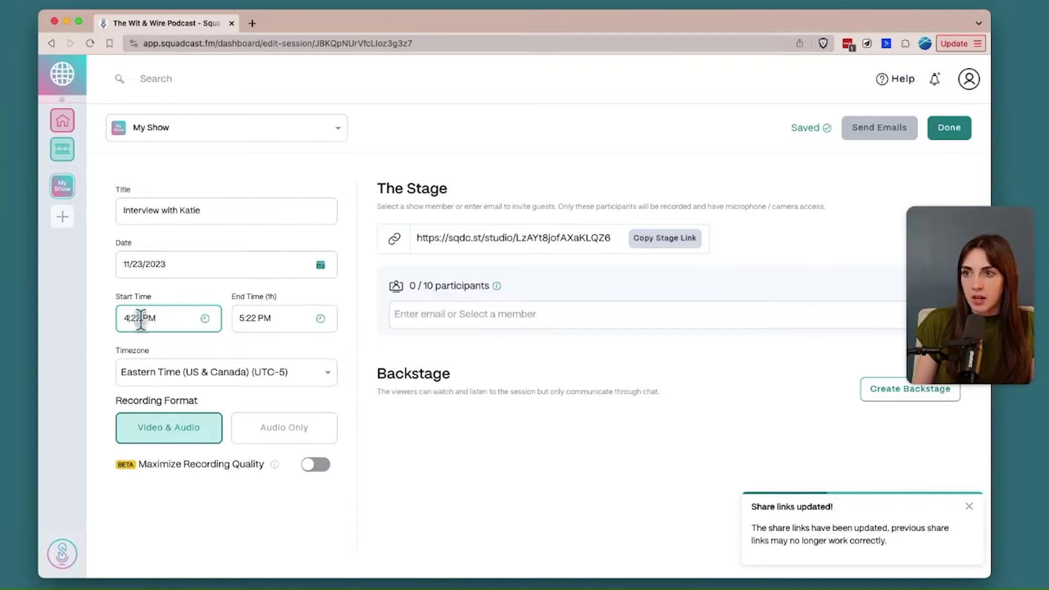
{"action": "left_click", "coordinate": [141, 322]}
{"action": "type", "text": "00"}
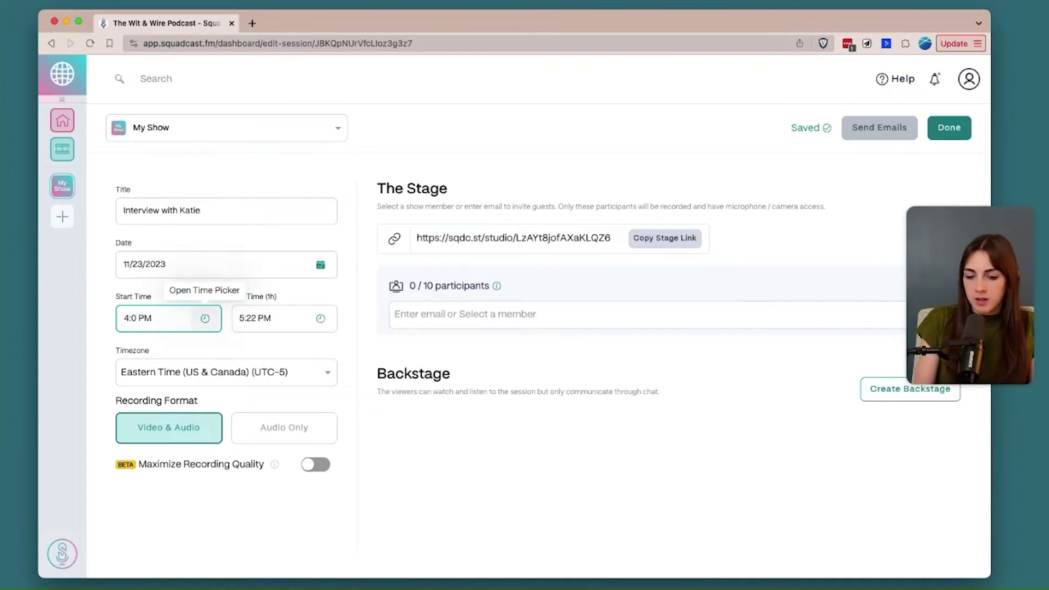
{"action": "left_click", "coordinate": [283, 327]}
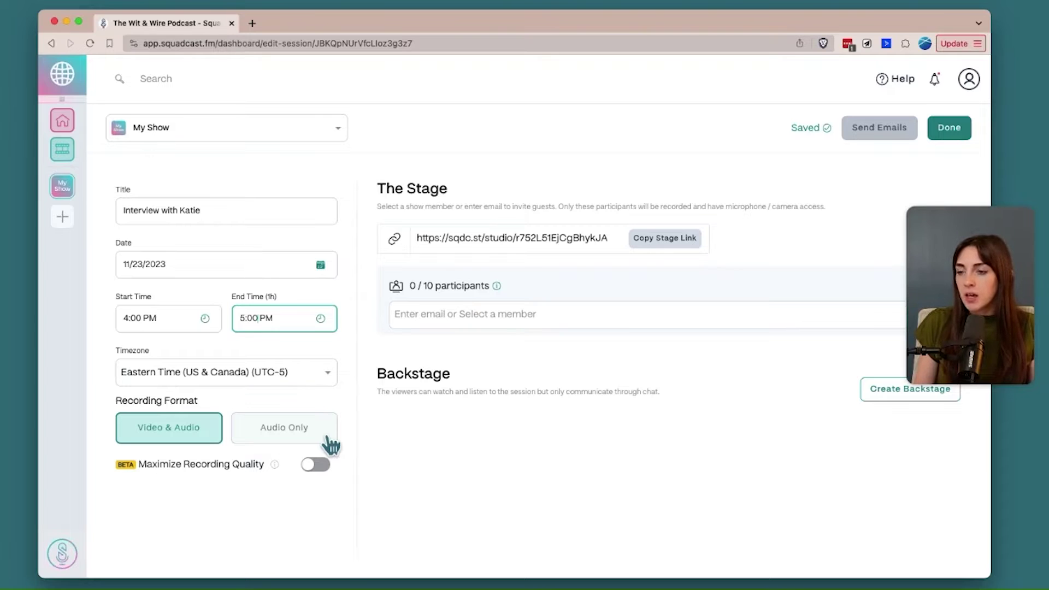
{"action": "left_click", "coordinate": [200, 447]}
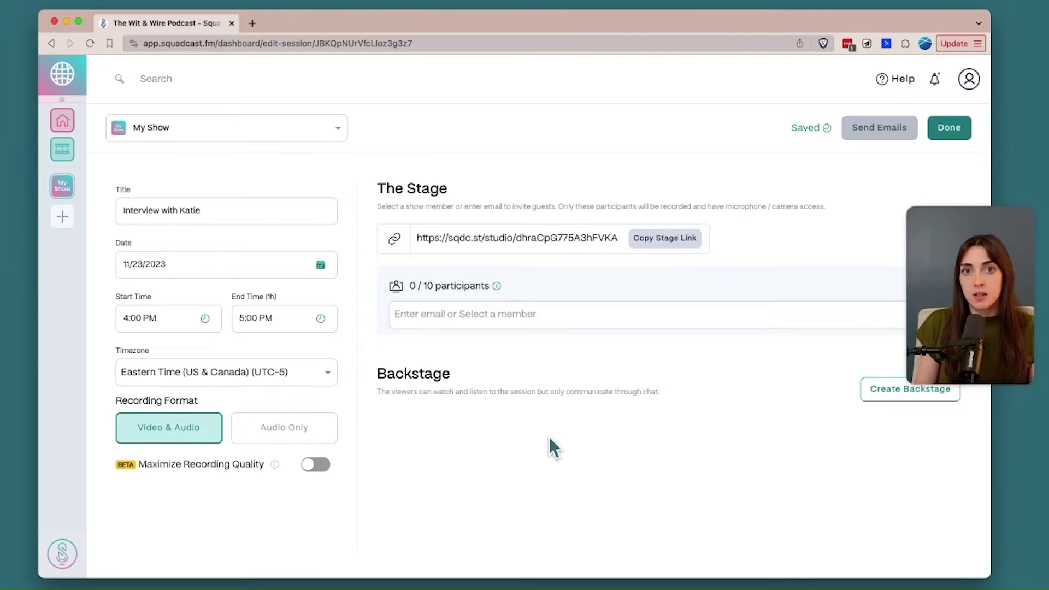
{"action": "left_click", "coordinate": [664, 239]}
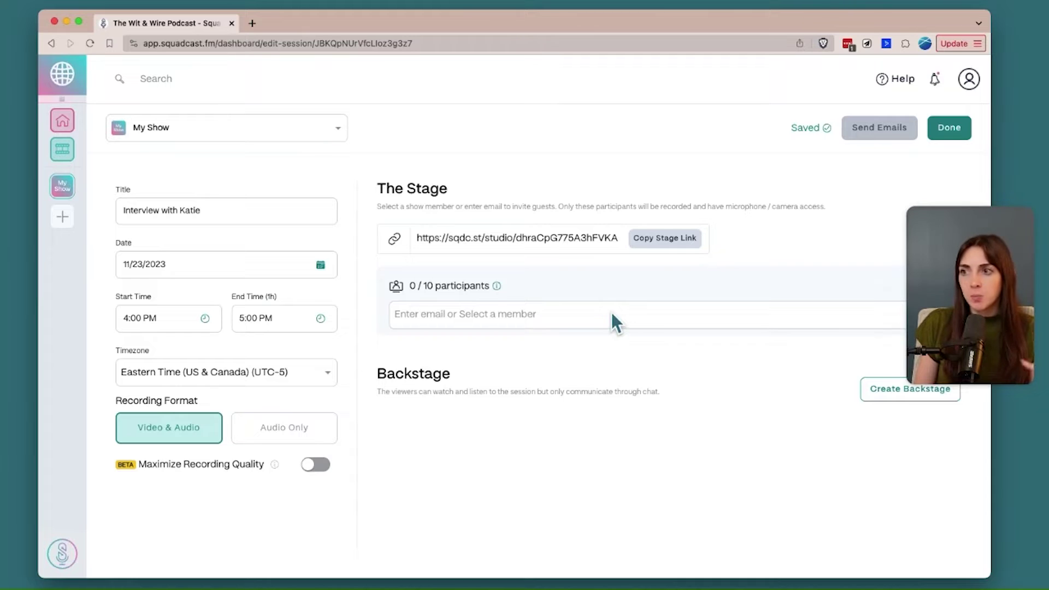
{"action": "left_click", "coordinate": [648, 242]}
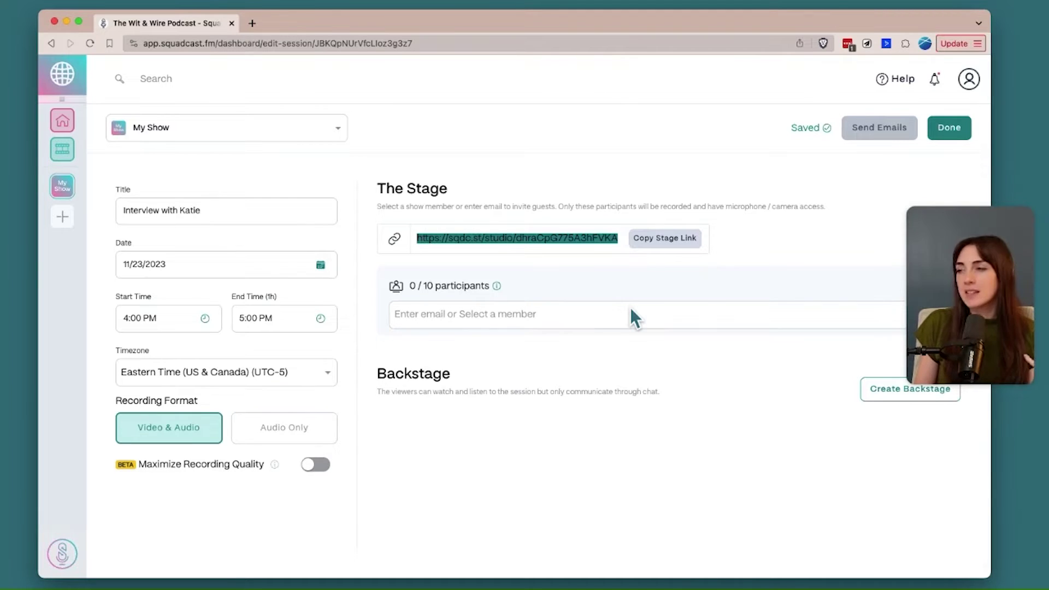
{"action": "left_click", "coordinate": [945, 132]}
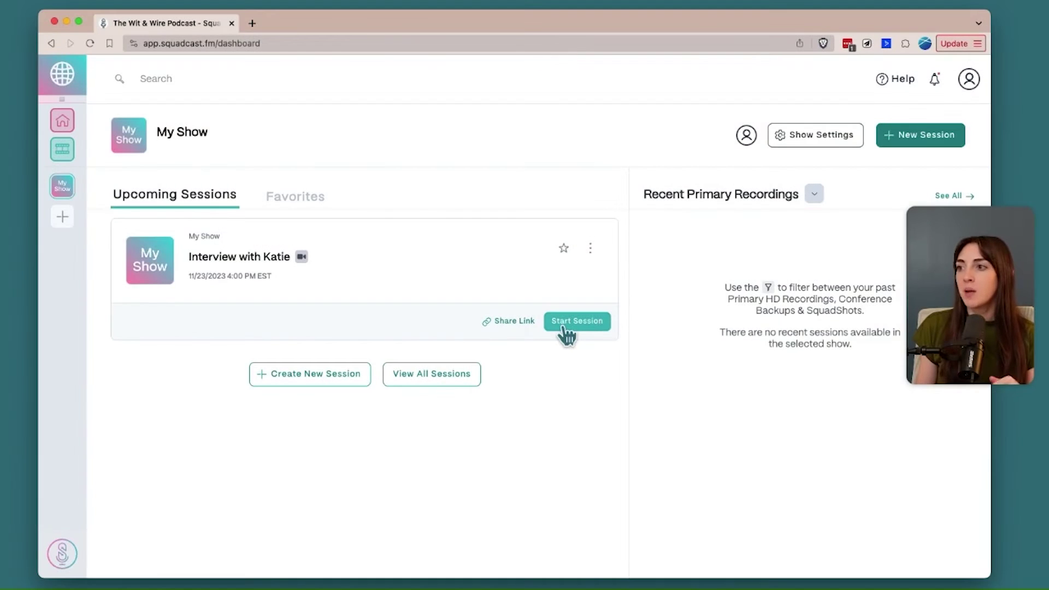
- Start the scheduled 'Interview with Katie' session from the dashboard
{"action": "left_click", "coordinate": [593, 323]}
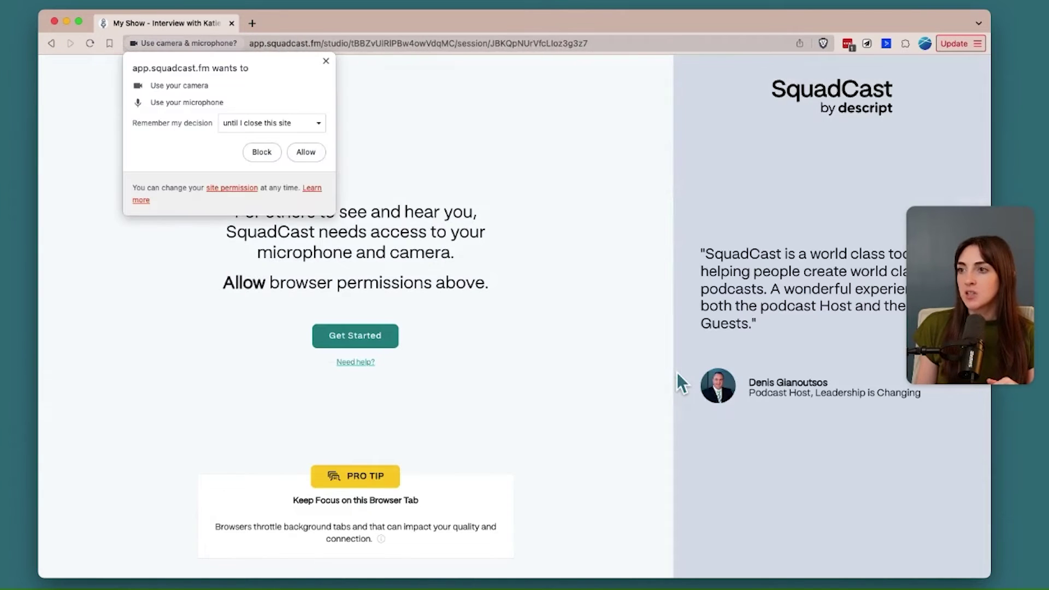
- Allow camera and microphone access and dismiss the Green Room tour
{"action": "left_click", "coordinate": [316, 155]}
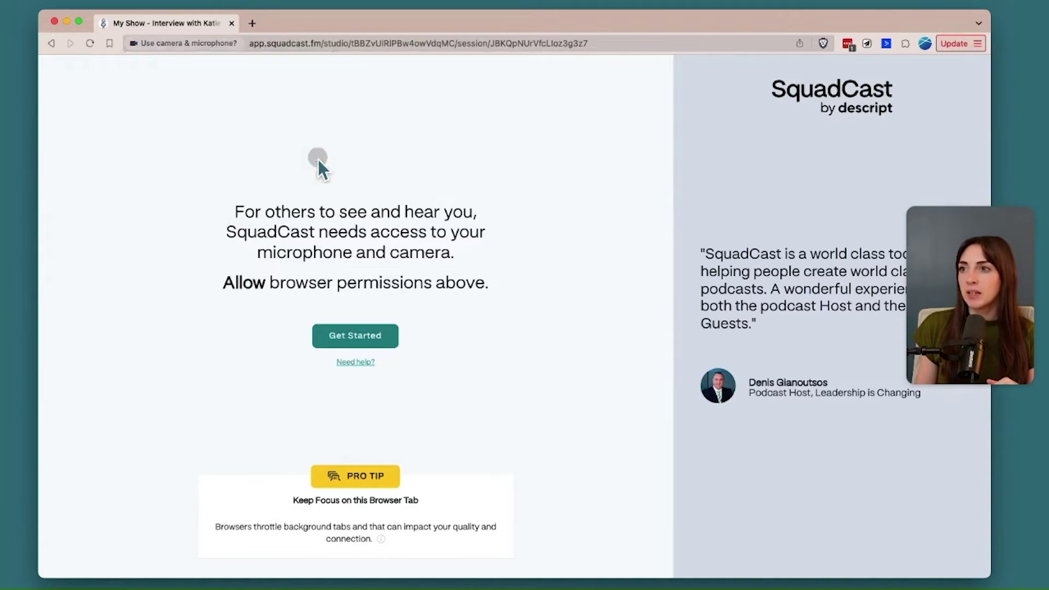
{"action": "left_click", "coordinate": [395, 345]}
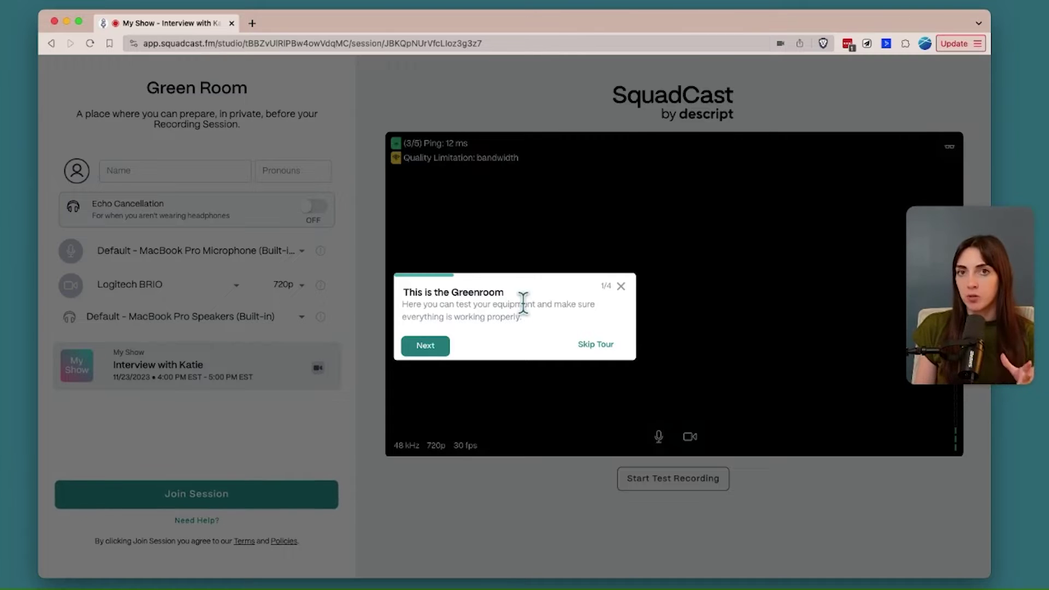
{"action": "left_click", "coordinate": [447, 344]}
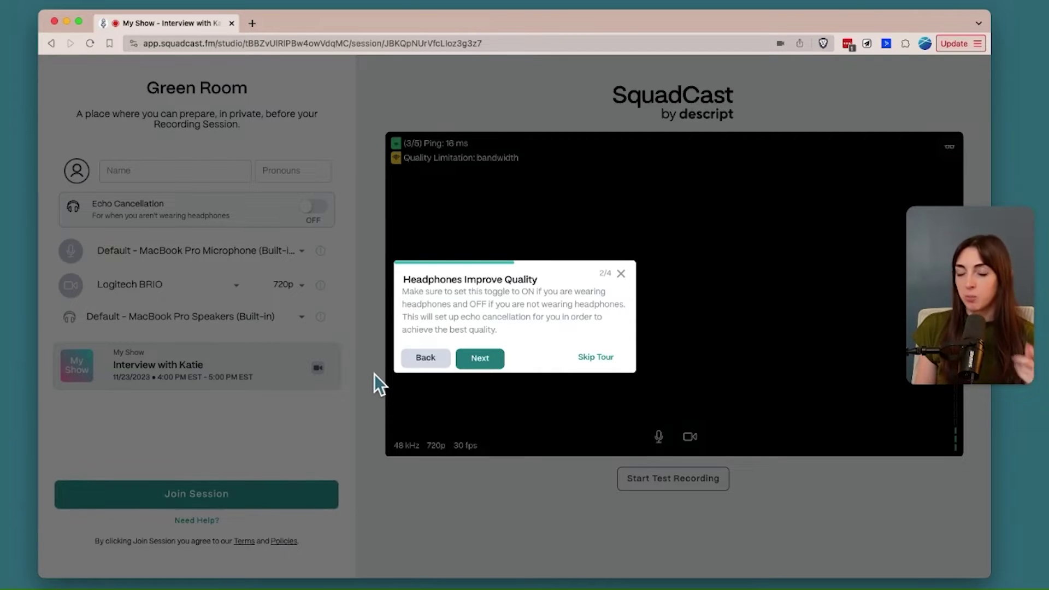
{"action": "left_click", "coordinate": [492, 361]}
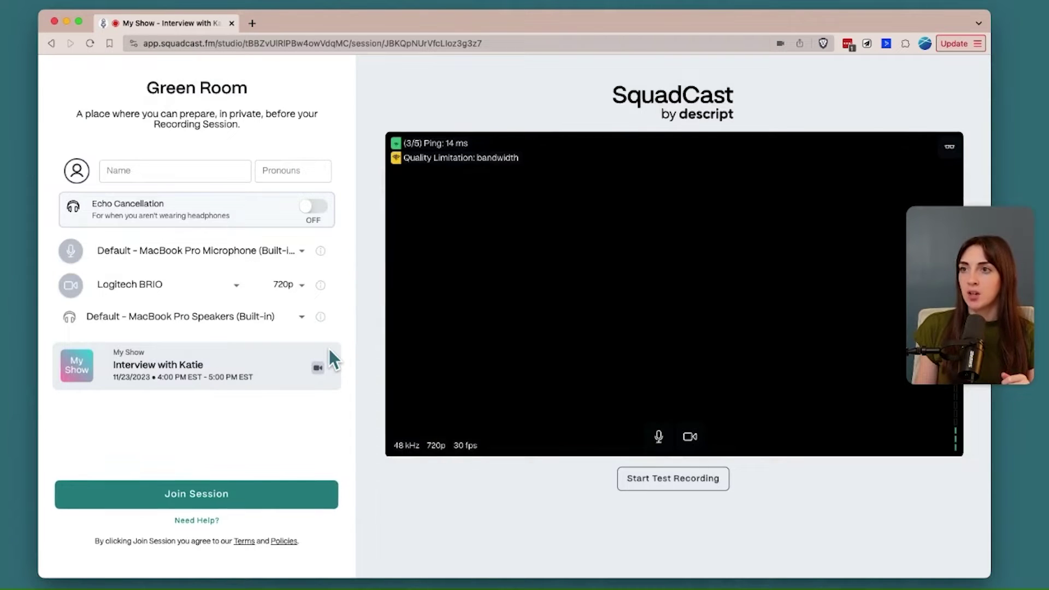
- Enter the host's display name and the pronouns 'she'
{"action": "left_click", "coordinate": [179, 172]}
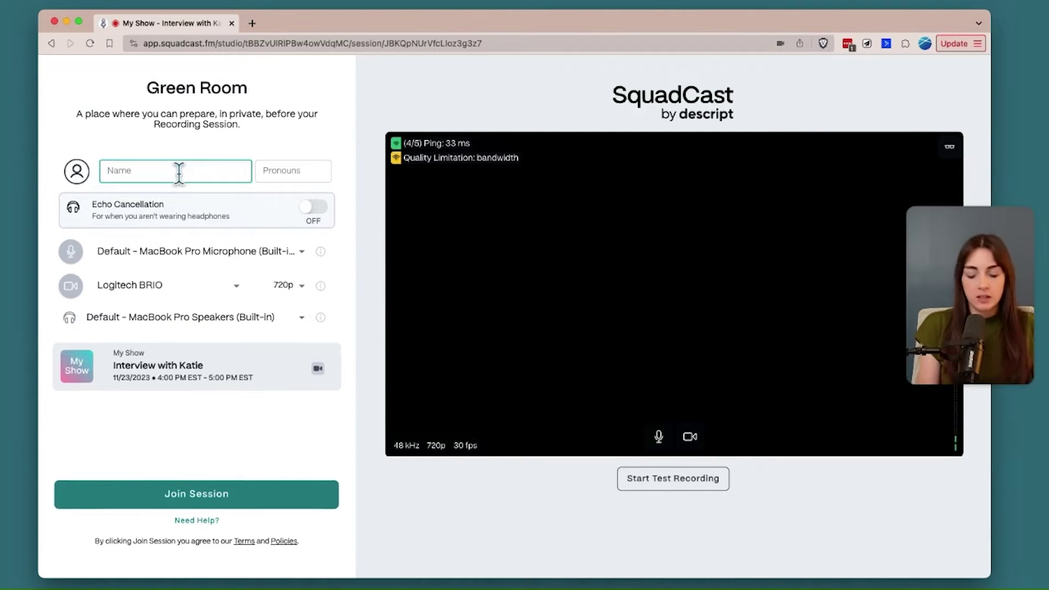
{"action": "type", "text": "Melissa Guller"}
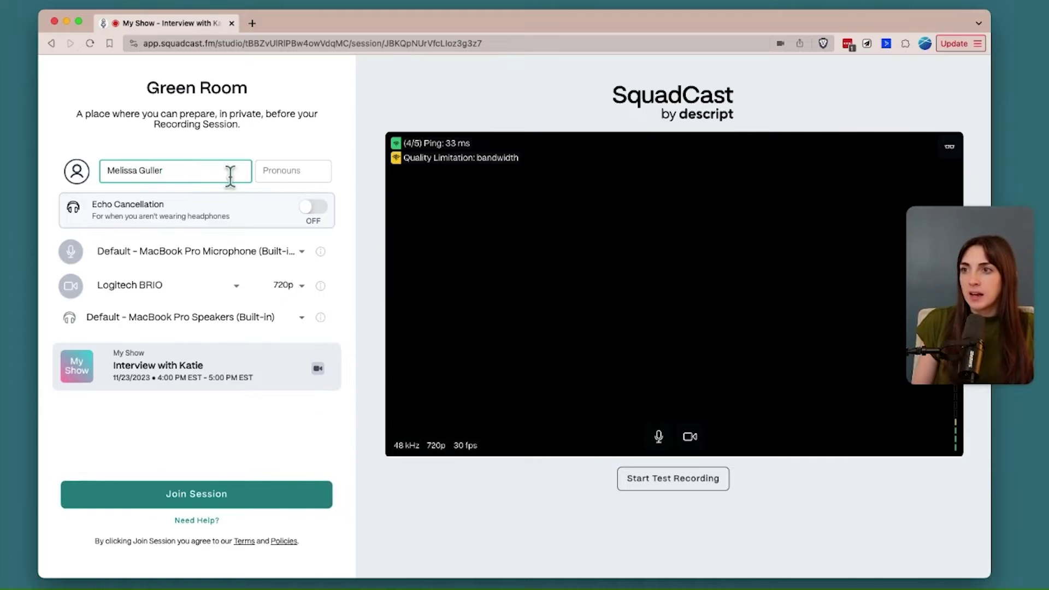
{"action": "left_click", "coordinate": [269, 170]}
{"action": "type", "text": "she/her"}
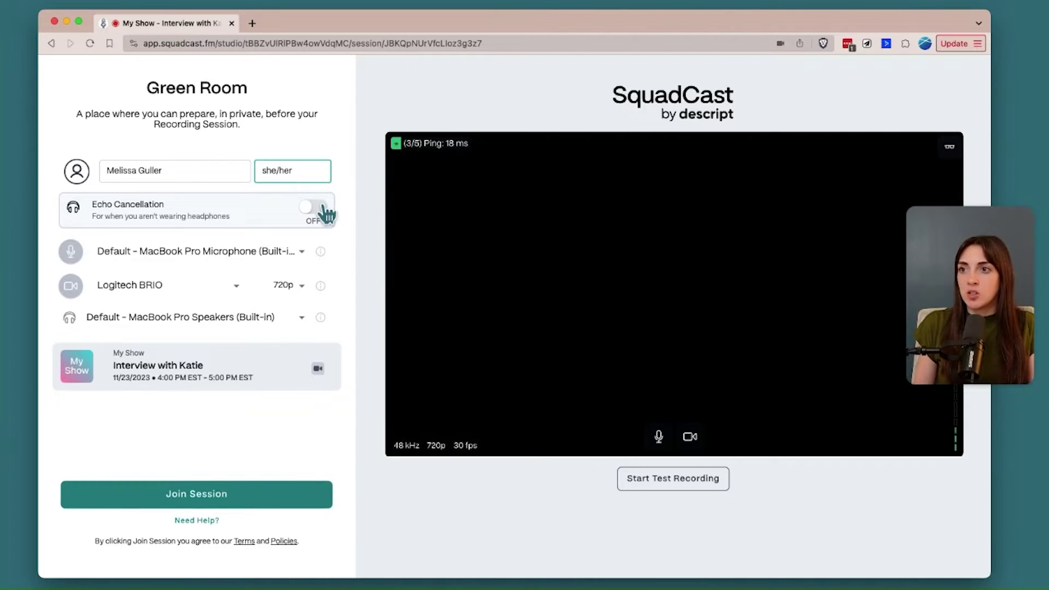
- Switch the microphone to Shure MV7 and the camera to Cam Link 4K, then join
{"action": "left_click", "coordinate": [291, 254]}
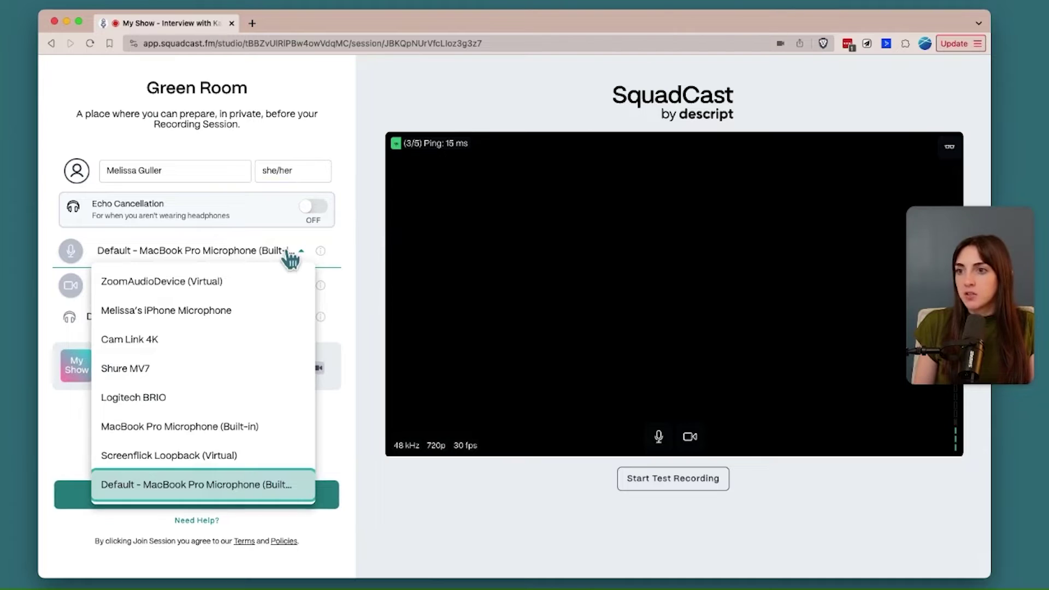
{"action": "left_click", "coordinate": [249, 368]}
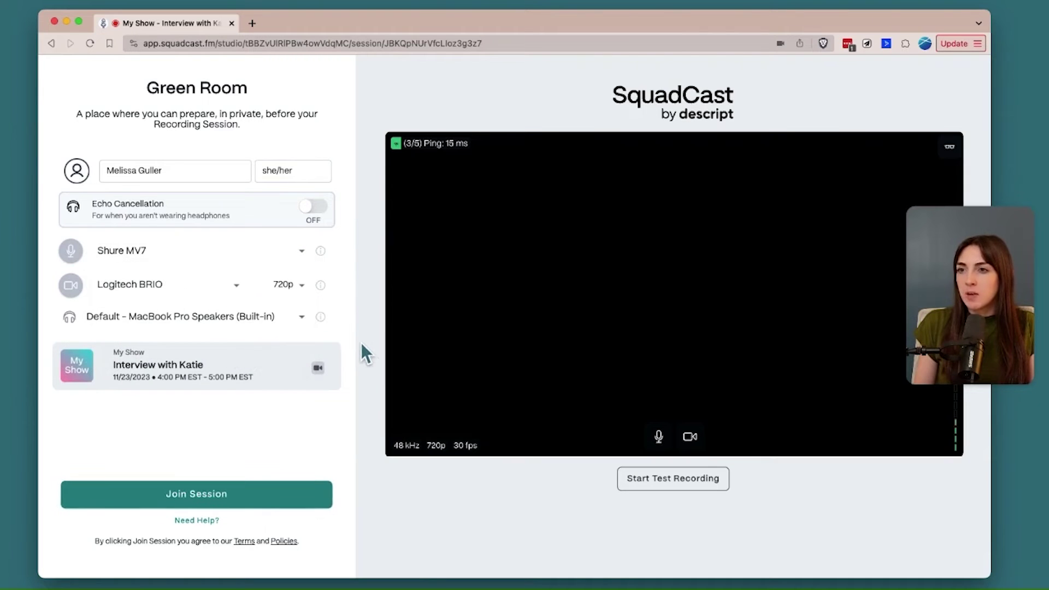
{"action": "left_click", "coordinate": [218, 288]}
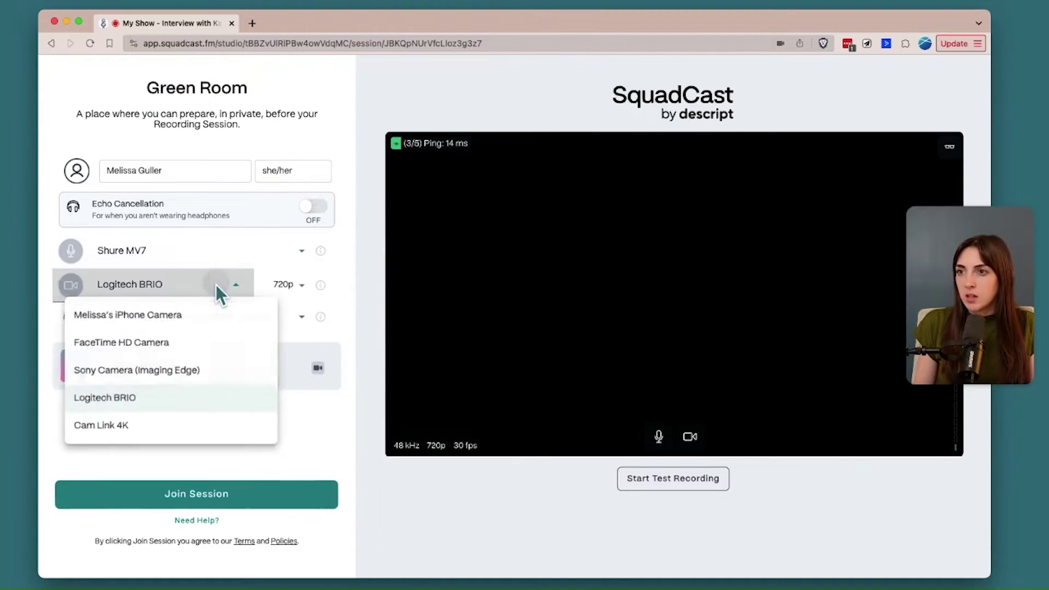
{"action": "left_click", "coordinate": [211, 431]}
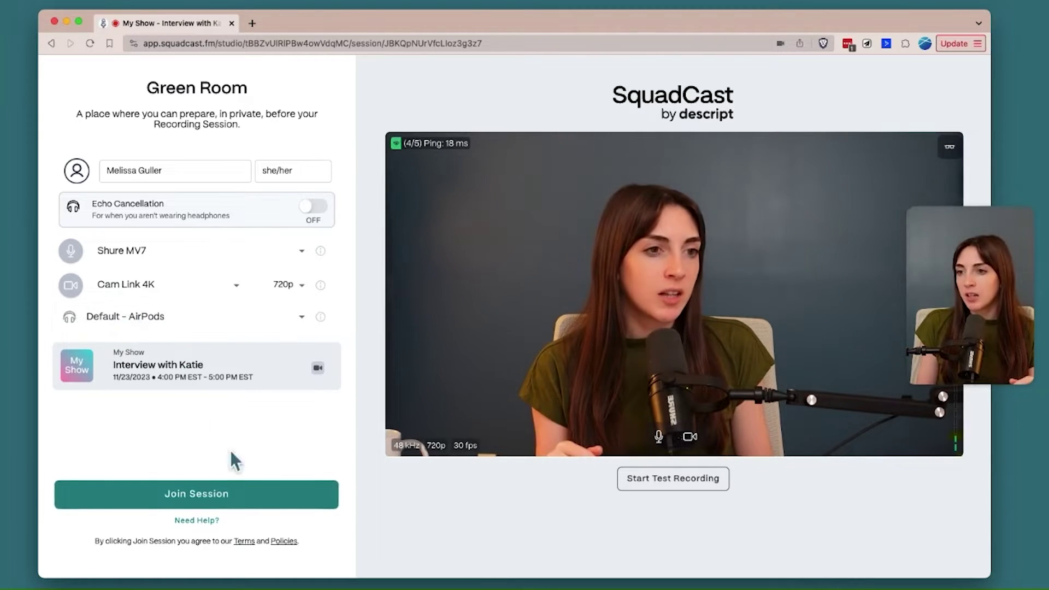
{"action": "left_click", "coordinate": [247, 495]}
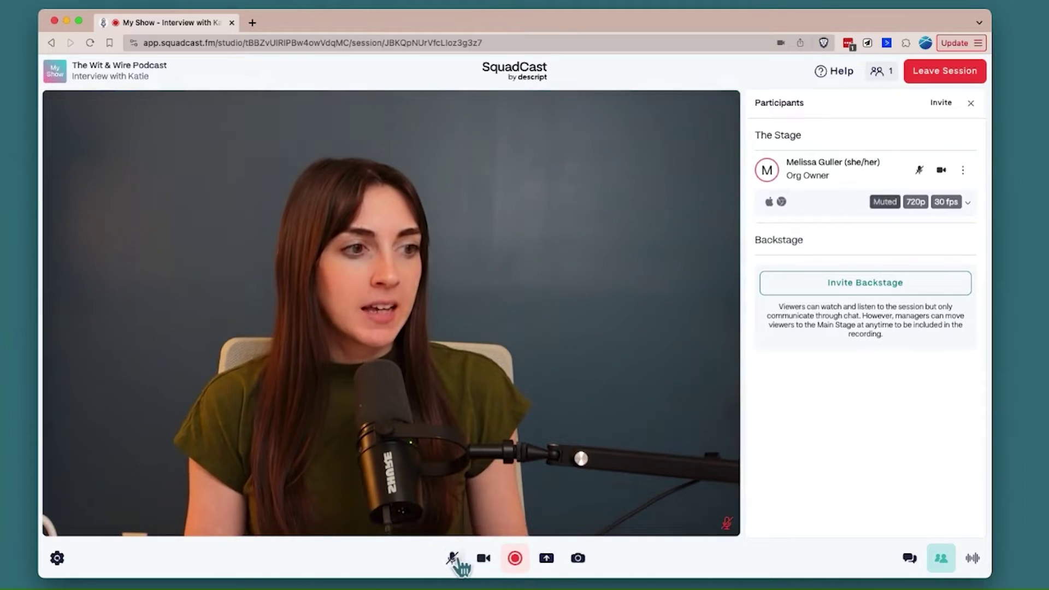
{"action": "left_click", "coordinate": [481, 562]}
{"action": "left_click", "coordinate": [481, 561]}
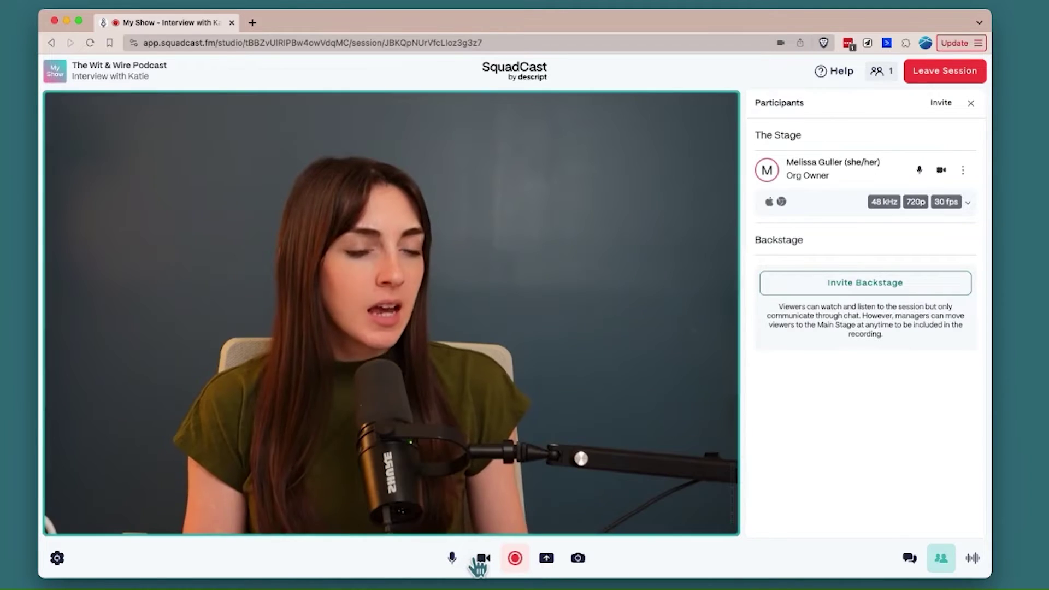
{"action": "left_click", "coordinate": [58, 559]}
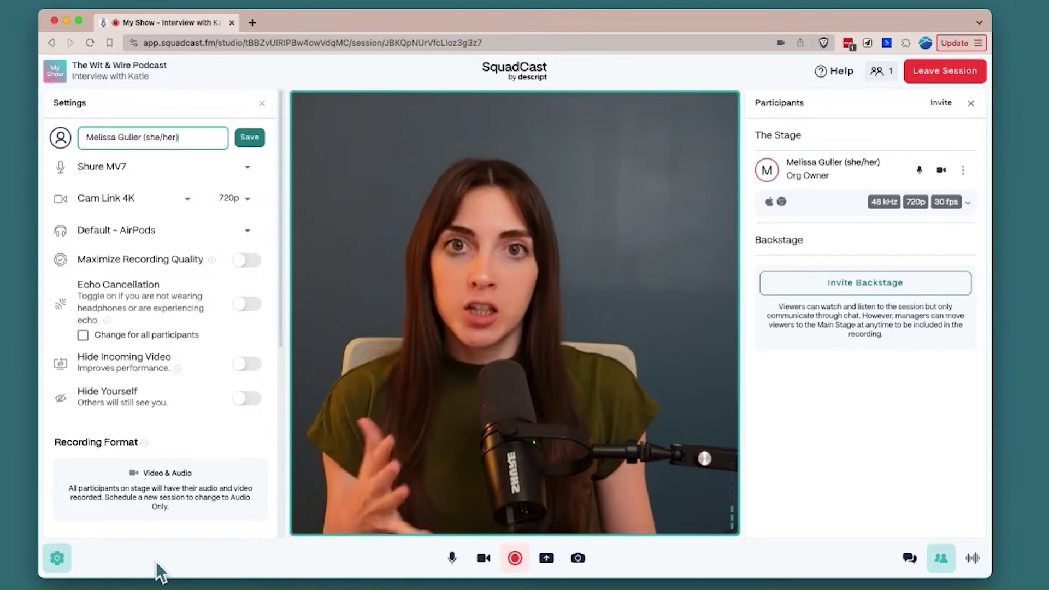
{"action": "left_click", "coordinate": [58, 559]}
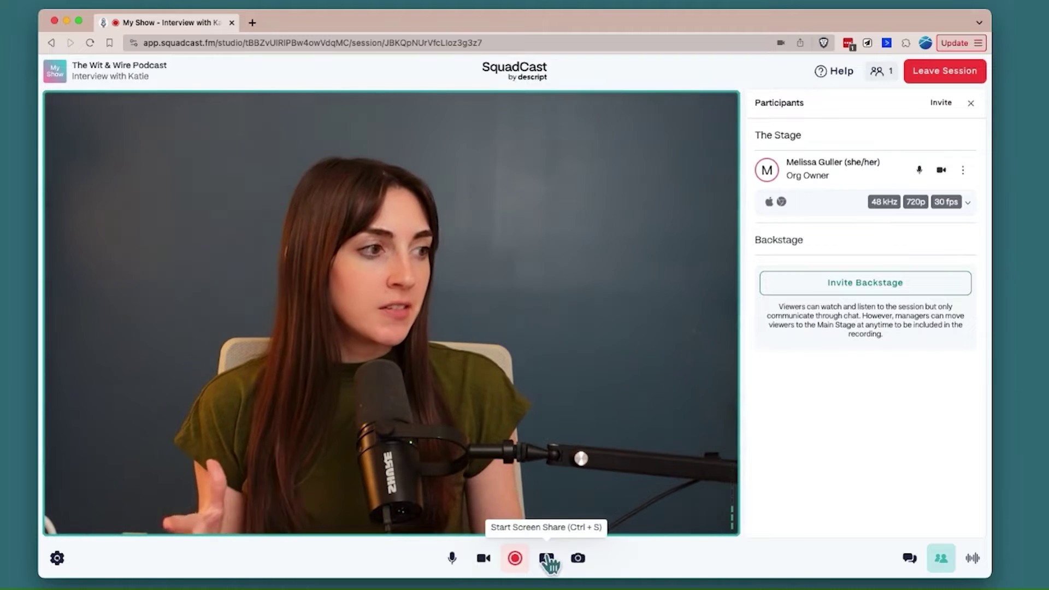
{"action": "left_click", "coordinate": [936, 558]}
{"action": "left_click", "coordinate": [937, 557]}
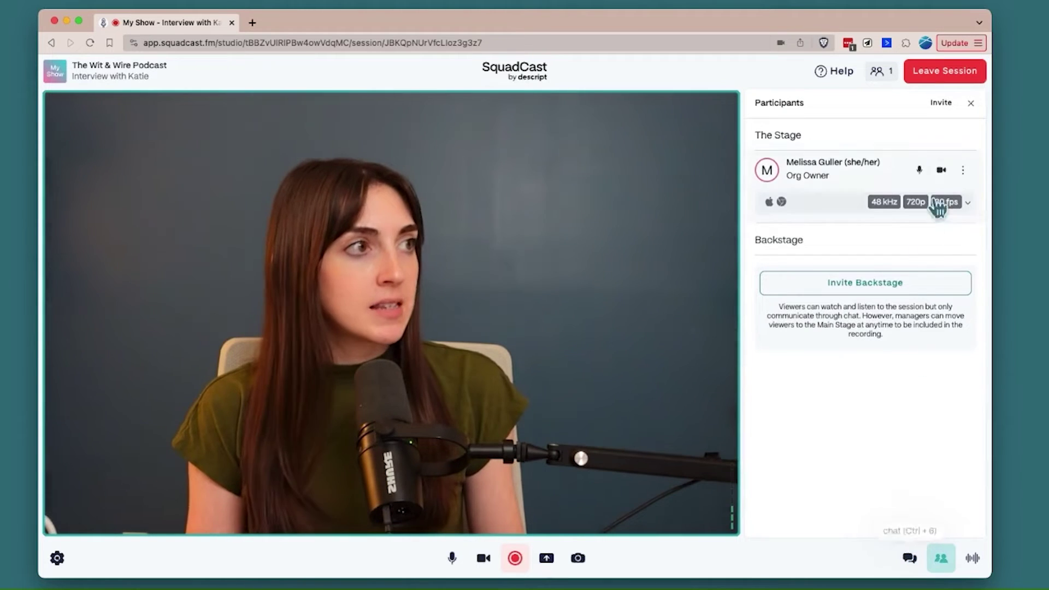
{"action": "left_click", "coordinate": [942, 104]}
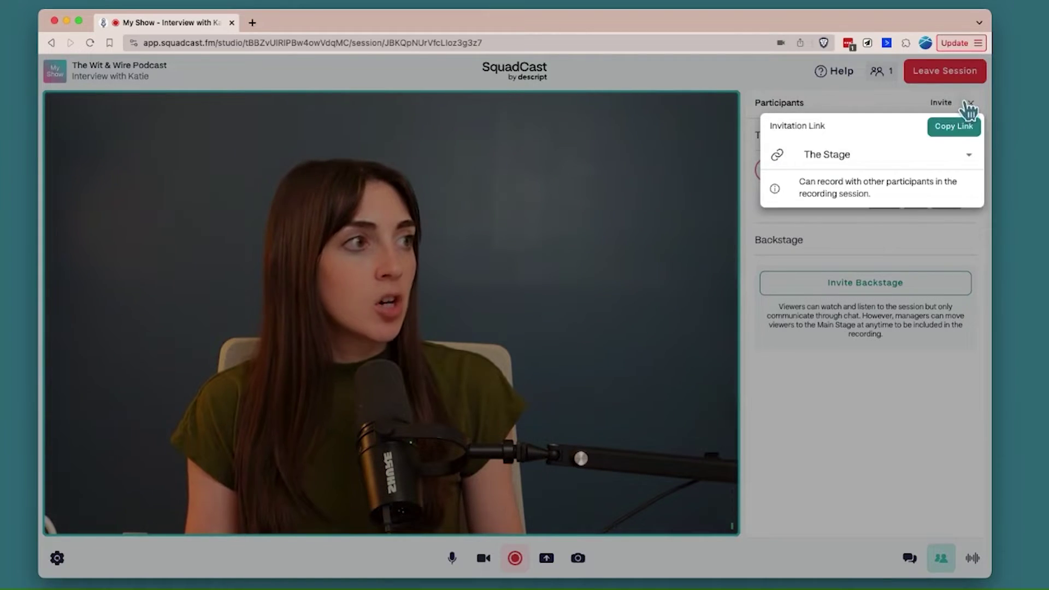
{"action": "left_click", "coordinate": [961, 126]}
{"action": "left_click", "coordinate": [901, 290]}
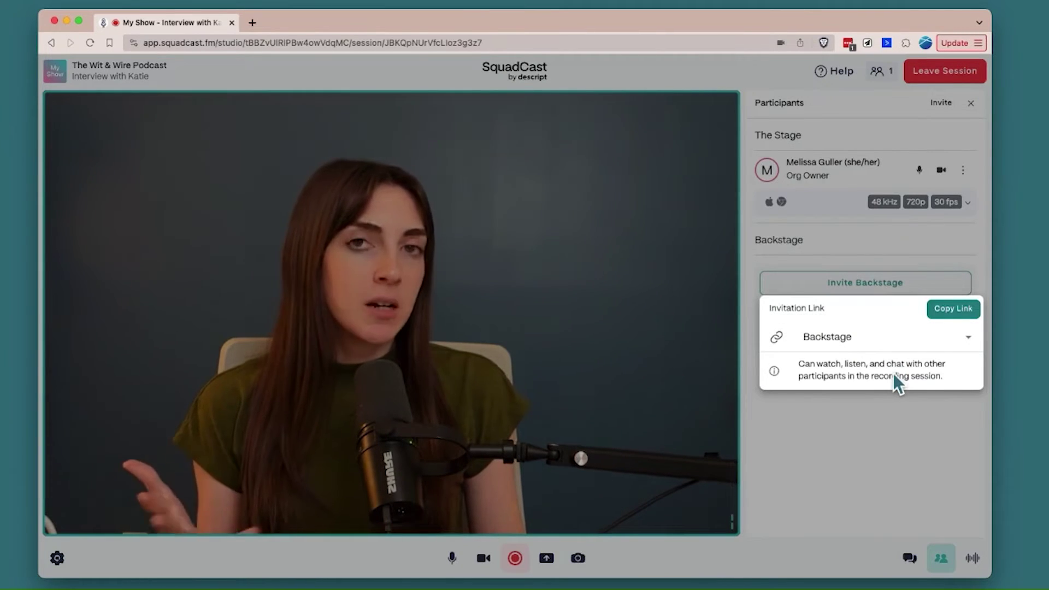
{"action": "left_click", "coordinate": [910, 473]}
- Copy a Stage-role invitation link, then check the joined guest's options without changes
{"action": "left_click", "coordinate": [945, 108]}
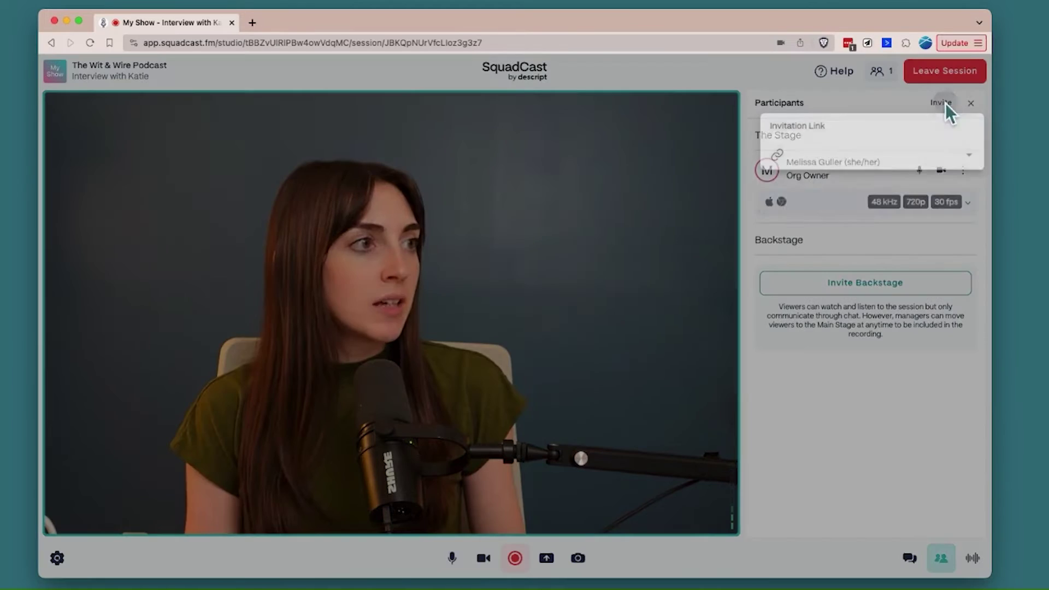
{"action": "left_click", "coordinate": [873, 158]}
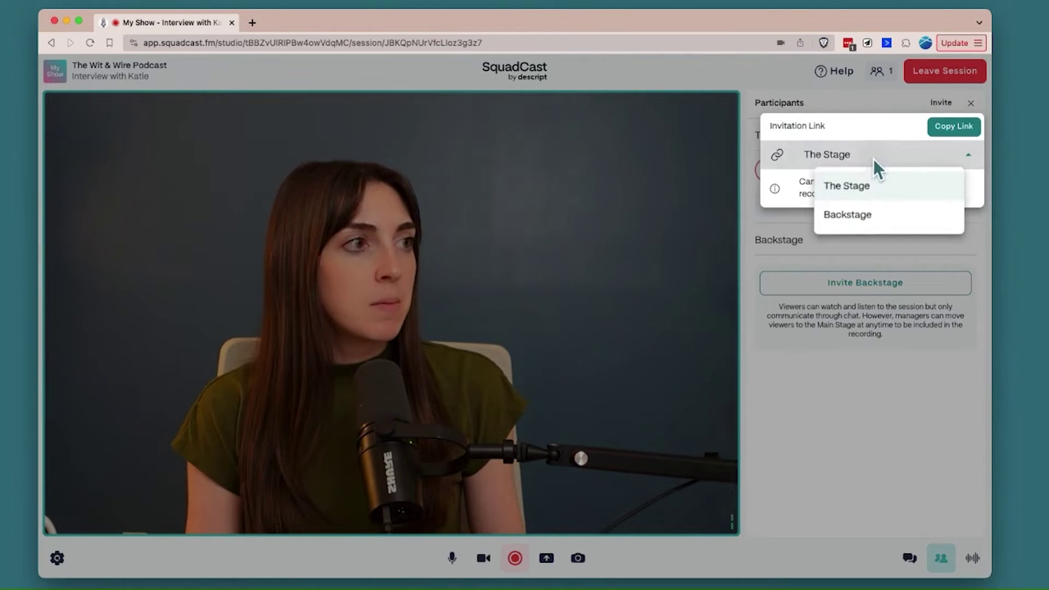
{"action": "left_click", "coordinate": [875, 194]}
{"action": "left_click", "coordinate": [953, 126]}
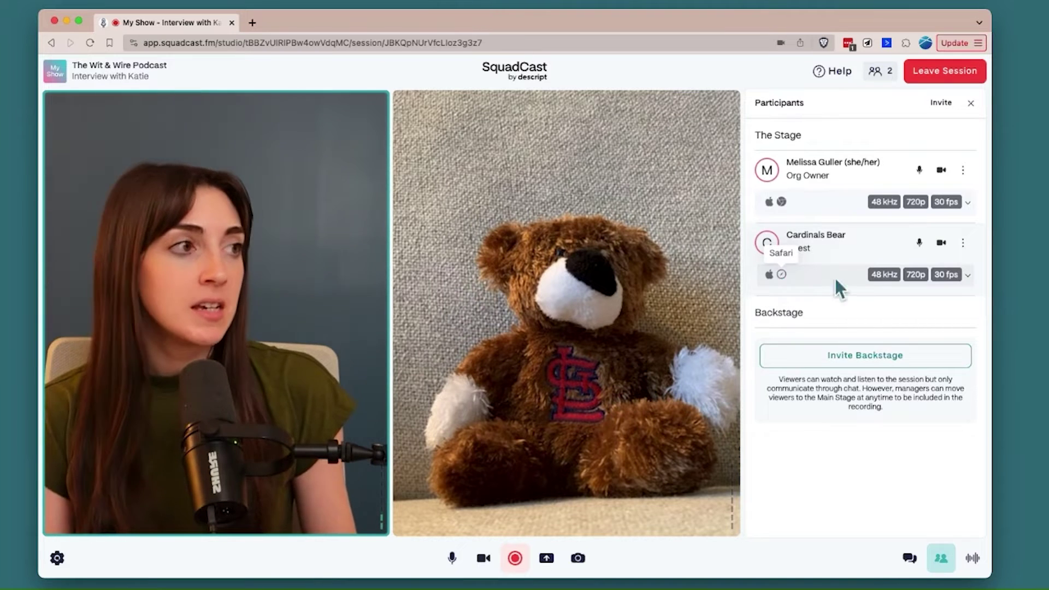
{"action": "left_click", "coordinate": [964, 245]}
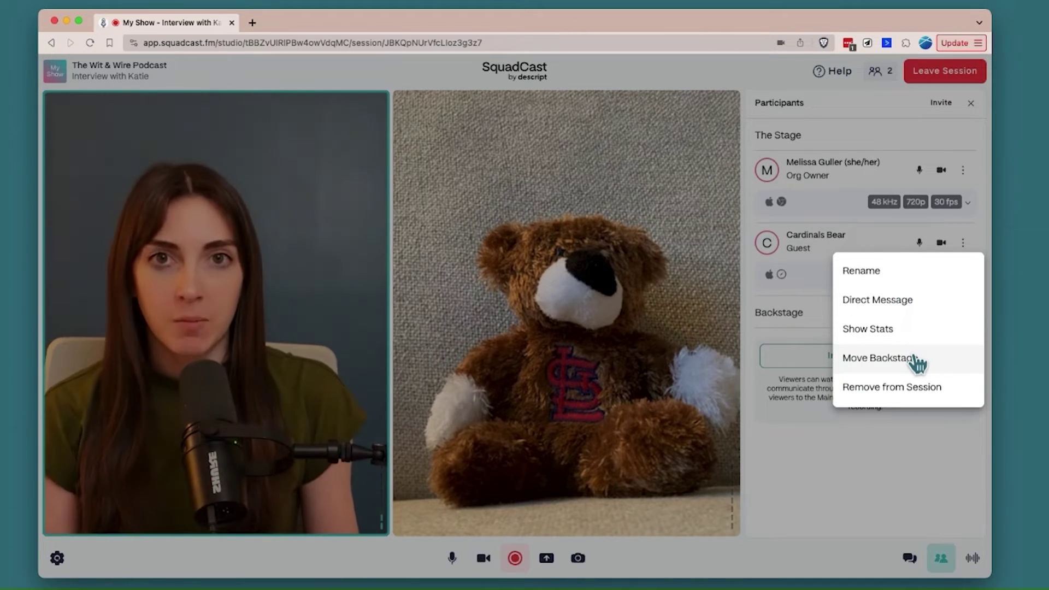
{"action": "left_click", "coordinate": [911, 501]}
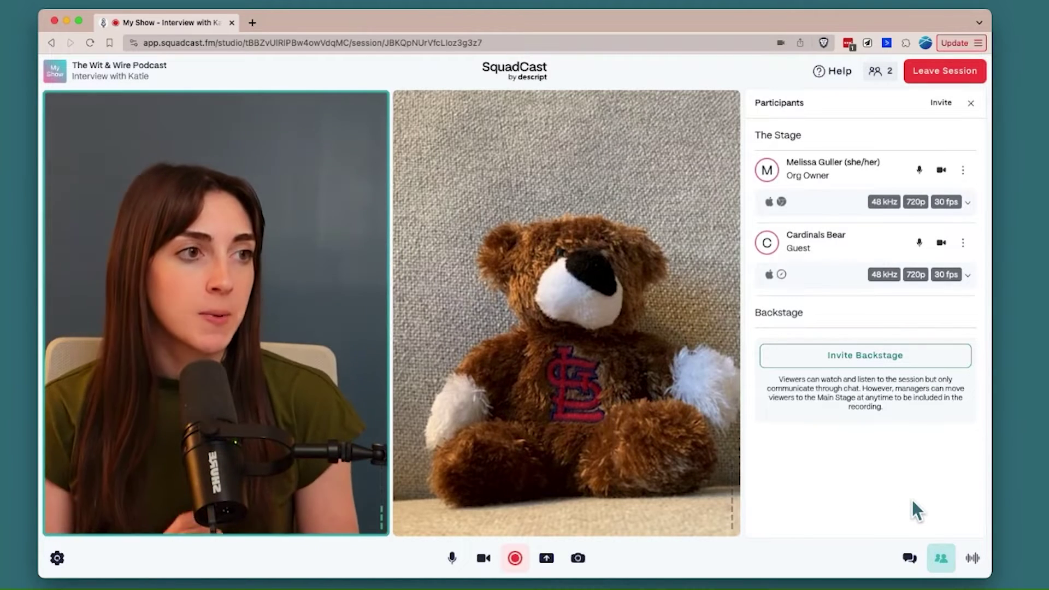
- Record a take of the interview, then leave the session
{"action": "left_click", "coordinate": [522, 555]}
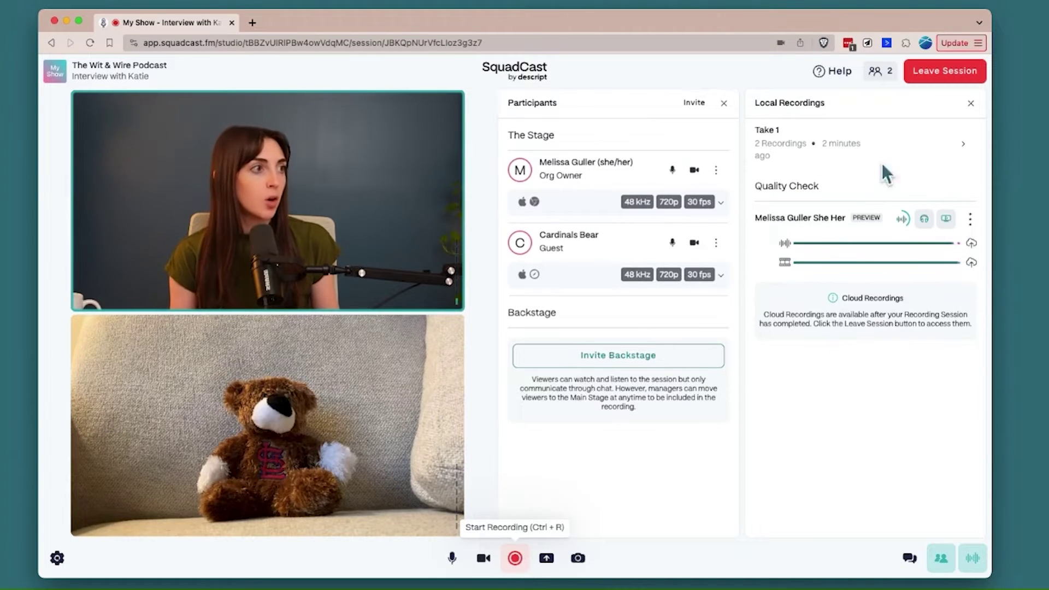
{"action": "left_click", "coordinate": [941, 80]}
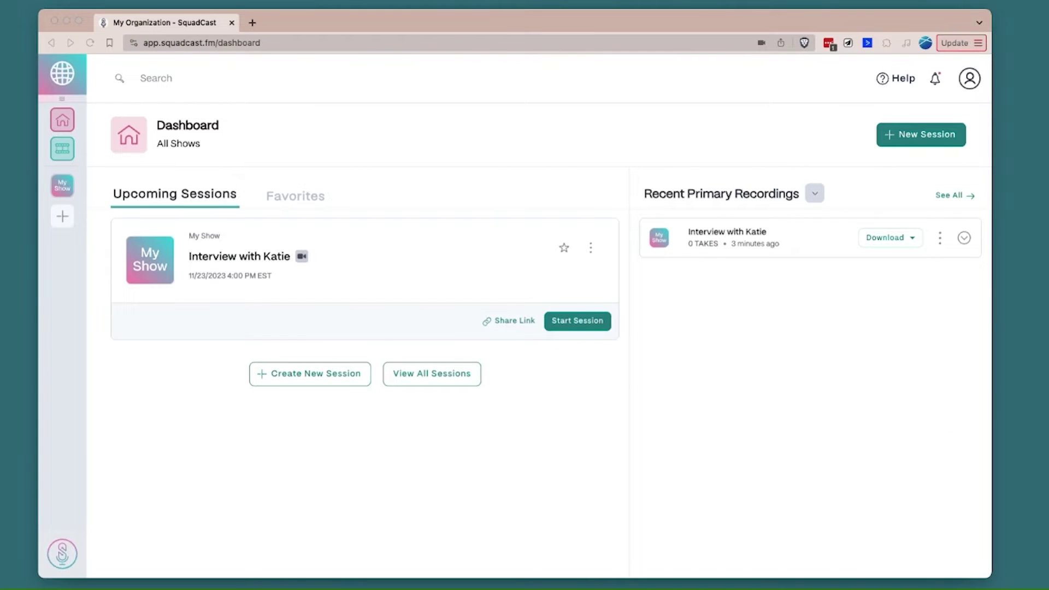
- Send all of the interview session's recordings to Descript as mp4 via Add to Workflow
{"action": "left_click", "coordinate": [71, 152]}
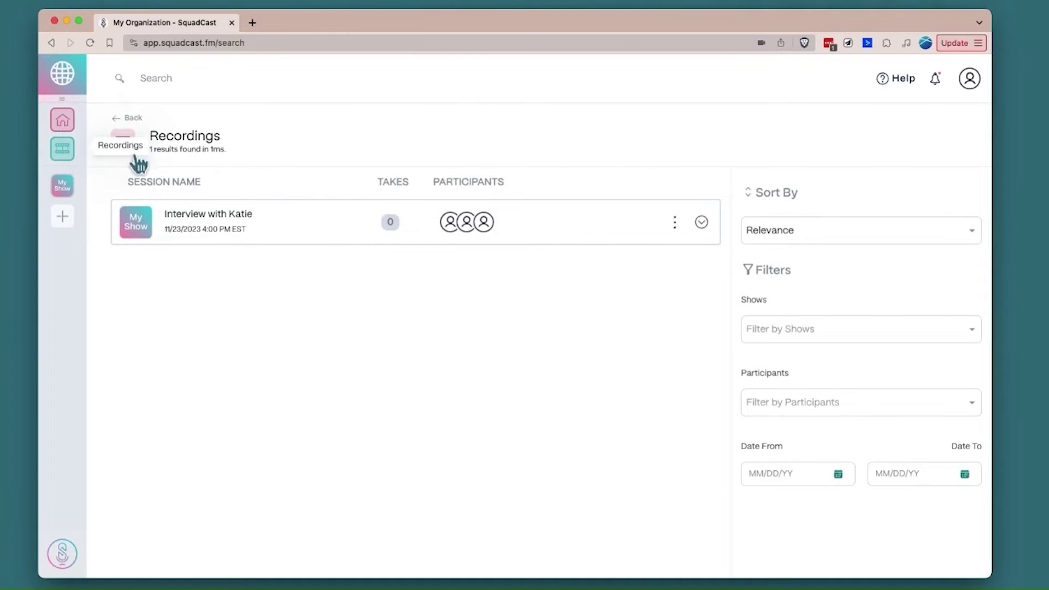
{"action": "left_click", "coordinate": [675, 223]}
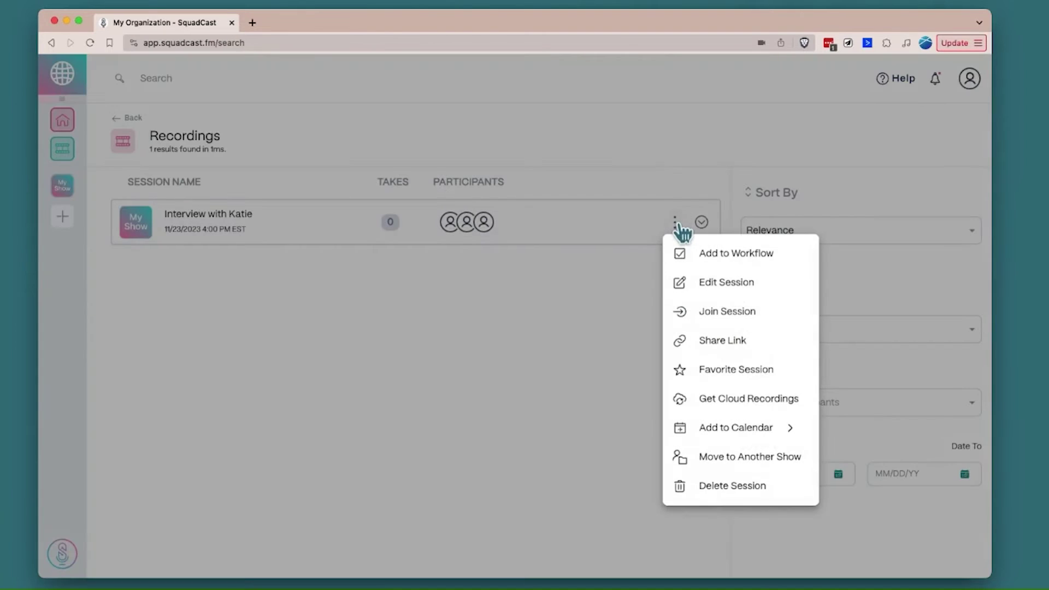
{"action": "left_click", "coordinate": [714, 255]}
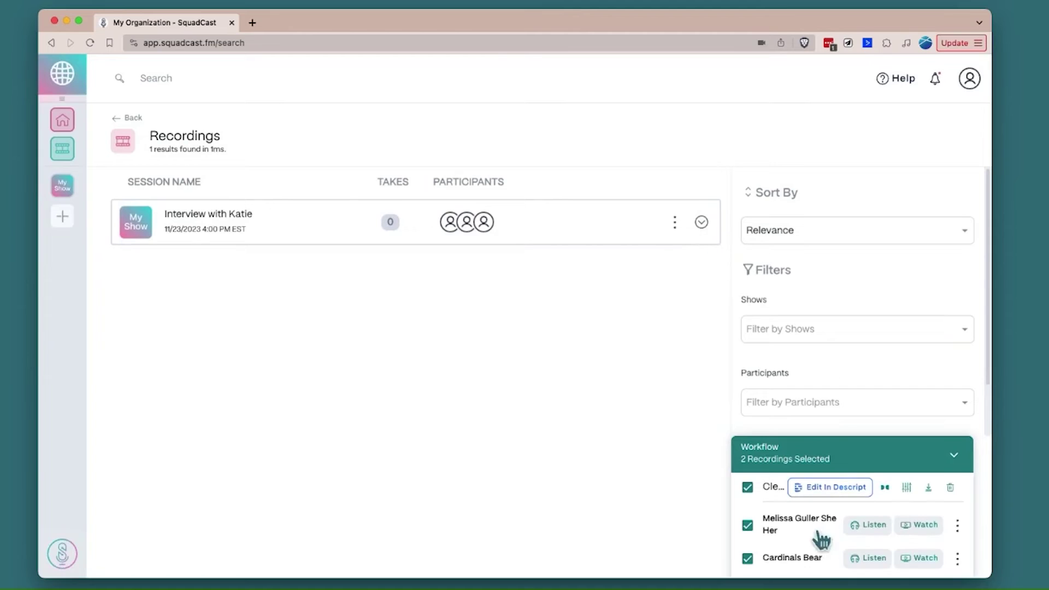
{"action": "left_click", "coordinate": [929, 525]}
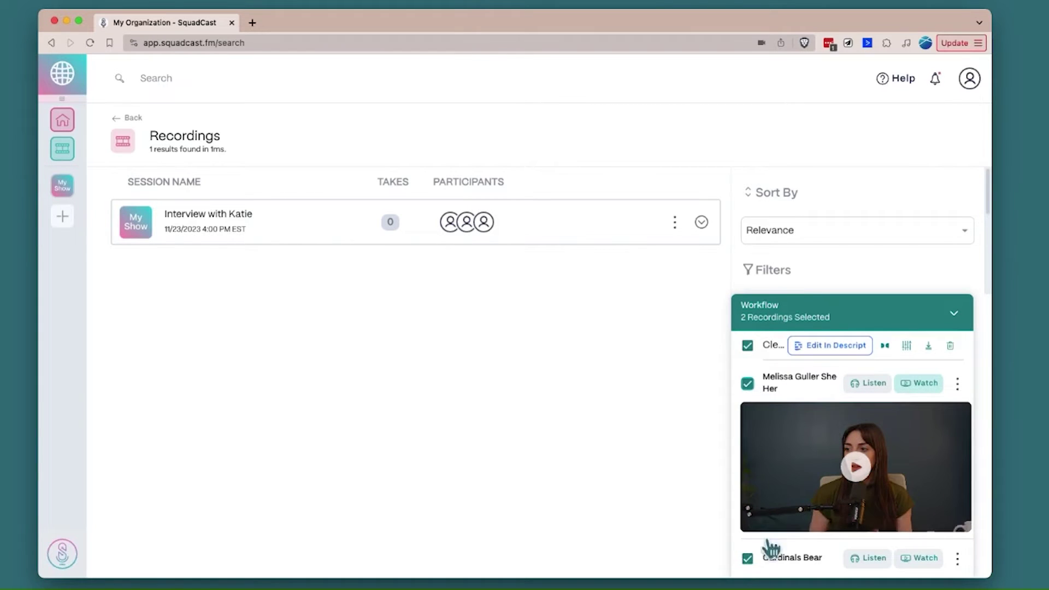
{"action": "left_click", "coordinate": [845, 348]}
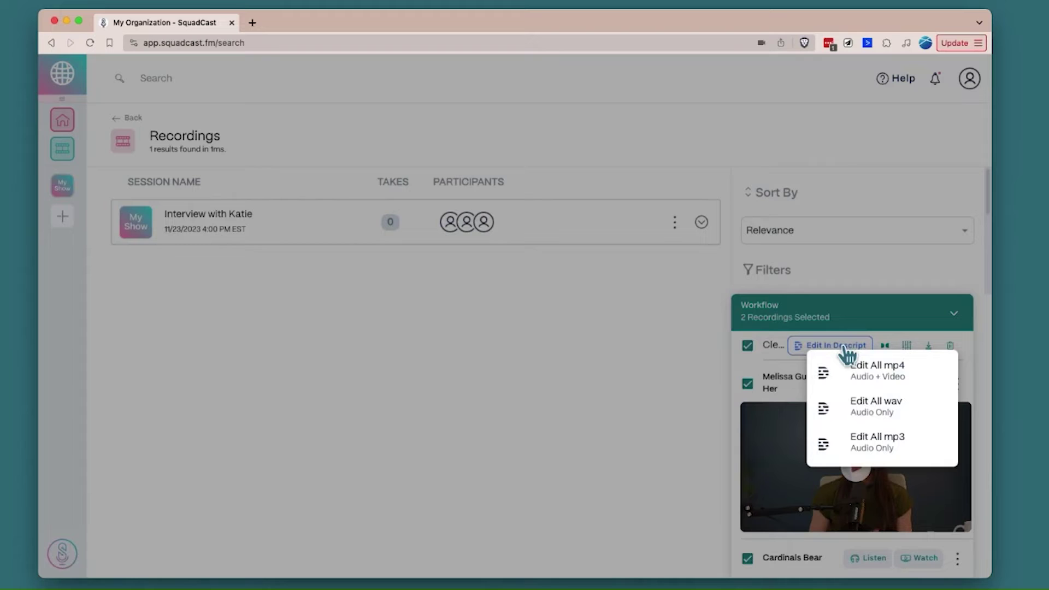
{"action": "left_click", "coordinate": [911, 383]}
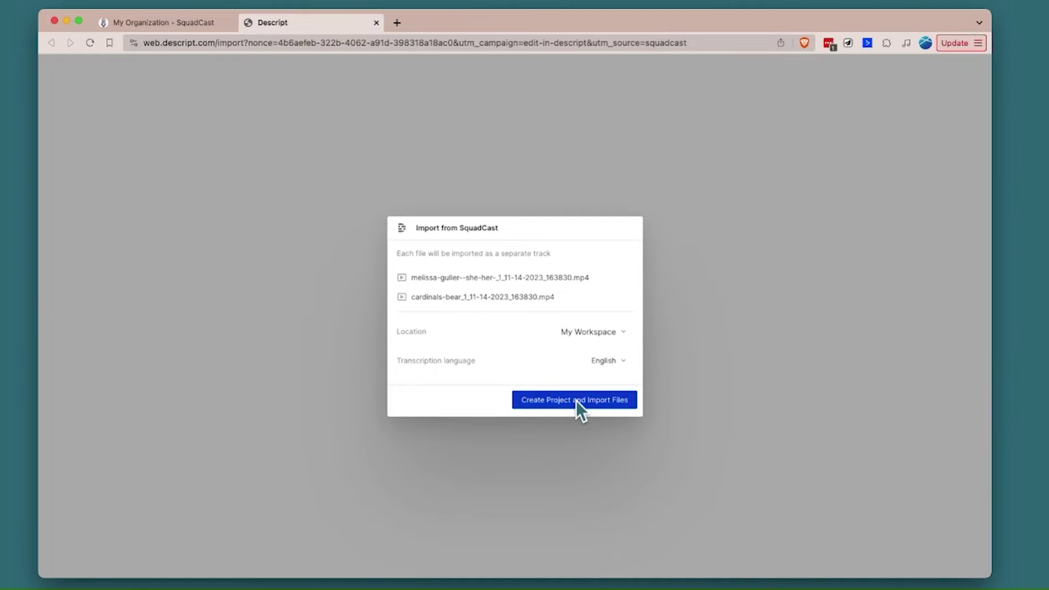
- Save the new project in Wit & Wire Workspace > Podcast and import both SquadCast recordings
{"action": "left_click", "coordinate": [616, 332]}
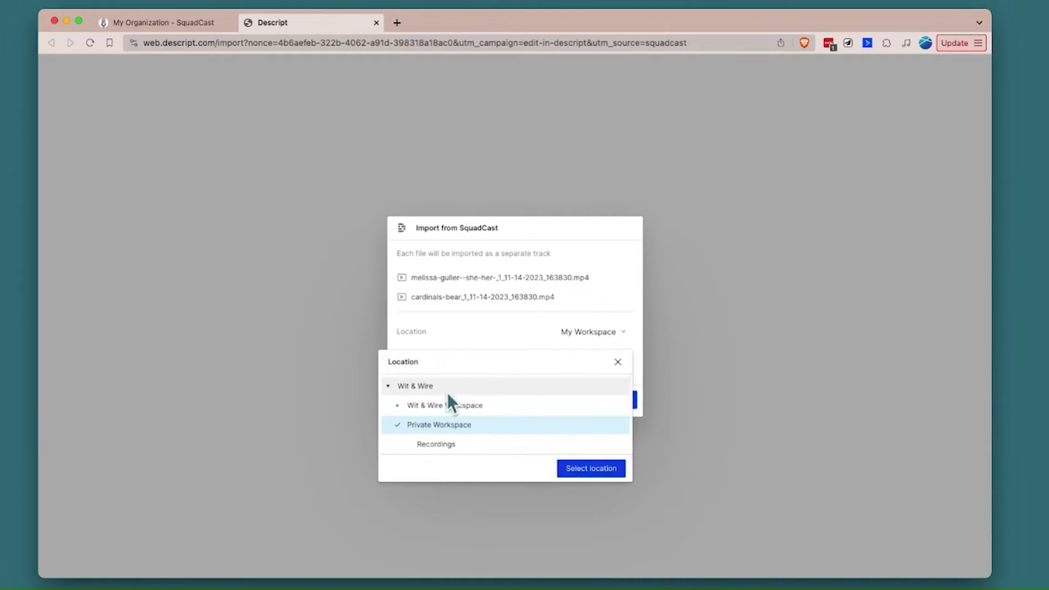
{"action": "left_click", "coordinate": [422, 405]}
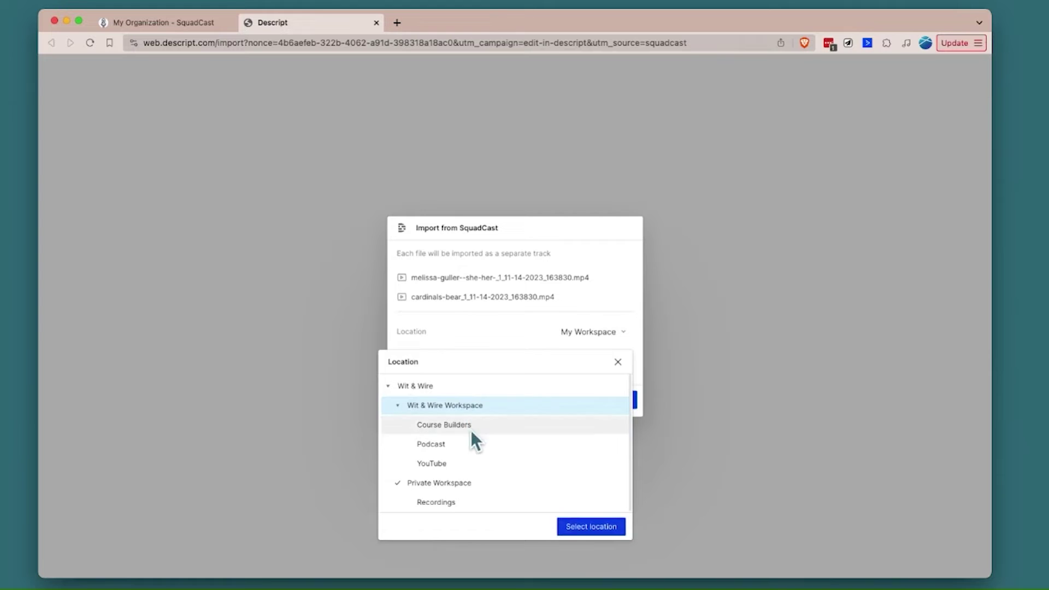
{"action": "left_click", "coordinate": [468, 444]}
{"action": "left_click", "coordinate": [612, 530]}
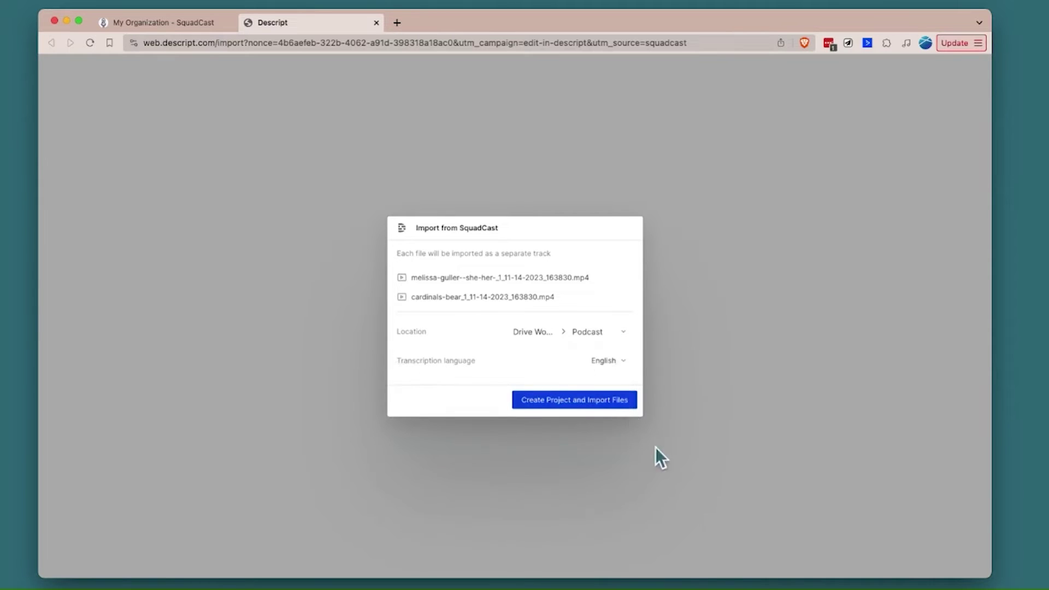
{"action": "left_click", "coordinate": [619, 399]}
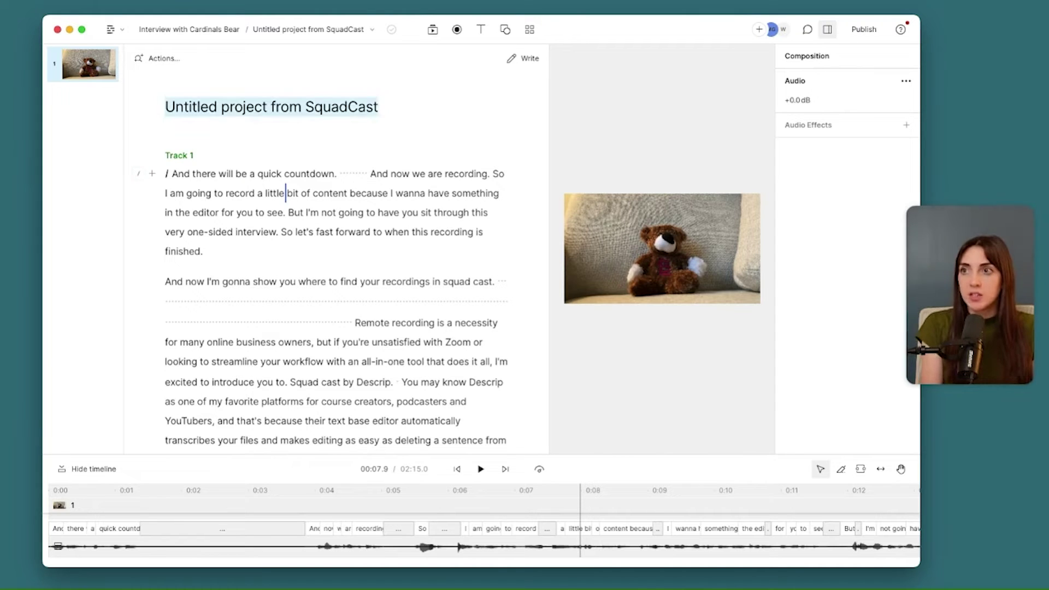
- Title the project 'Interview with Cardinals Bear' and rename speaker Track 1 to the host's name
{"action": "key", "text": "BackSpace"}
{"action": "type", "text": "Interv"}
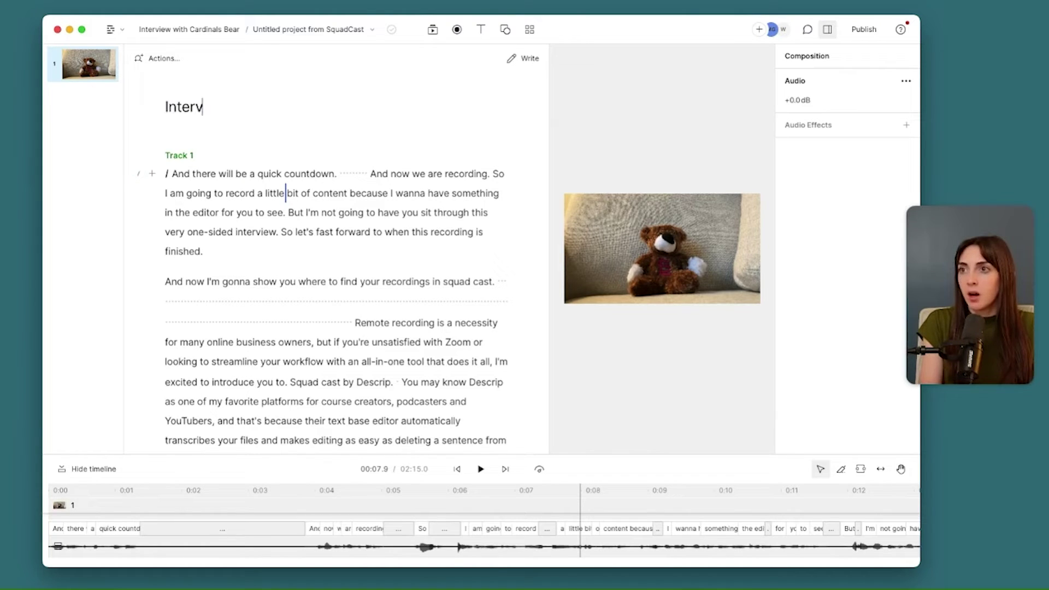
{"action": "type", "text": "iew with Cardinals"}
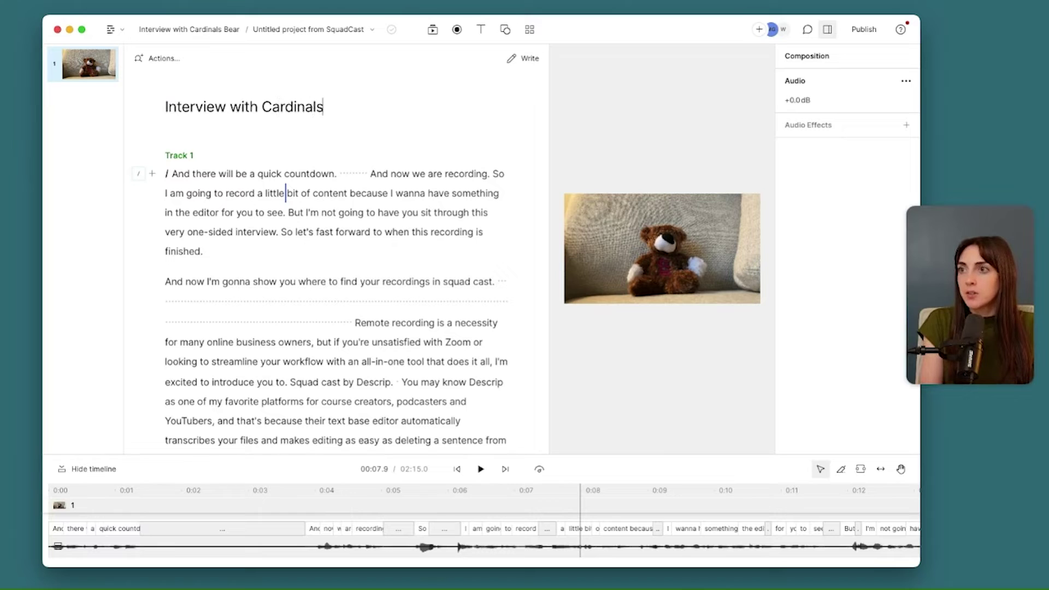
{"action": "type", "text": " Bear"}
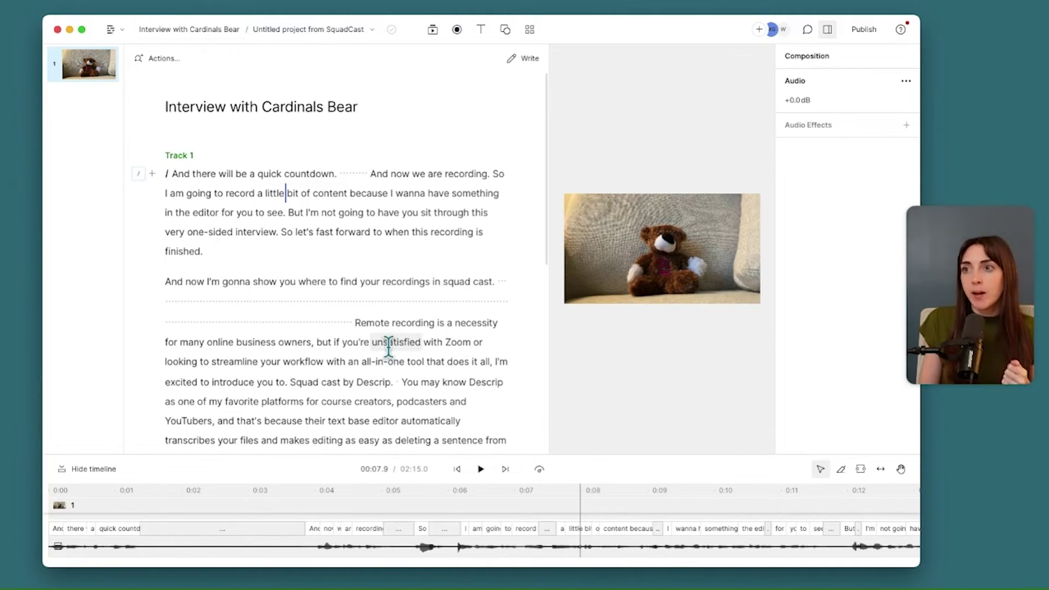
{"action": "left_click", "coordinate": [179, 157]}
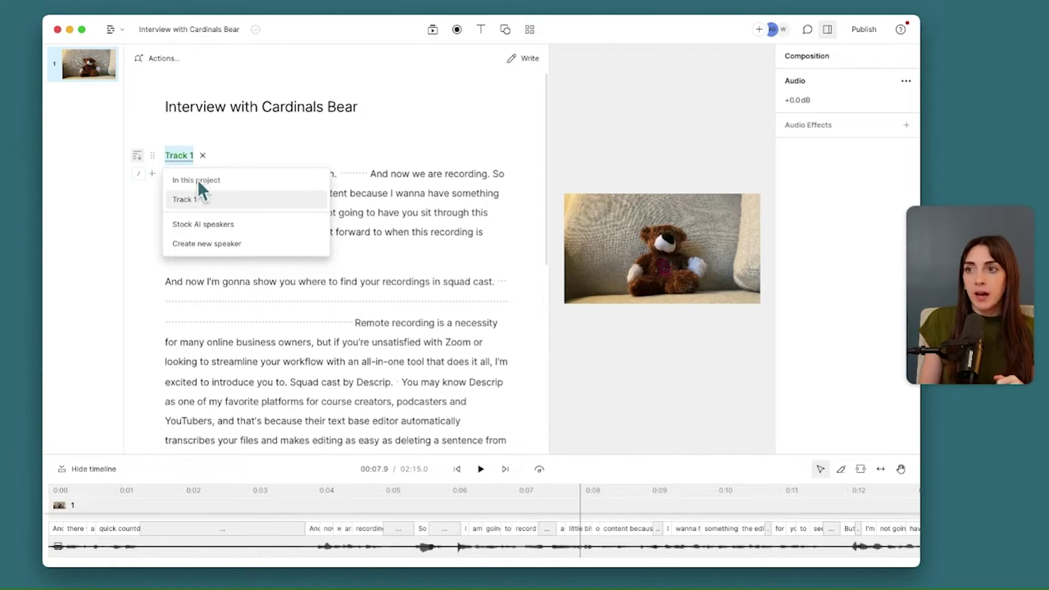
{"action": "type", "text": "M"}
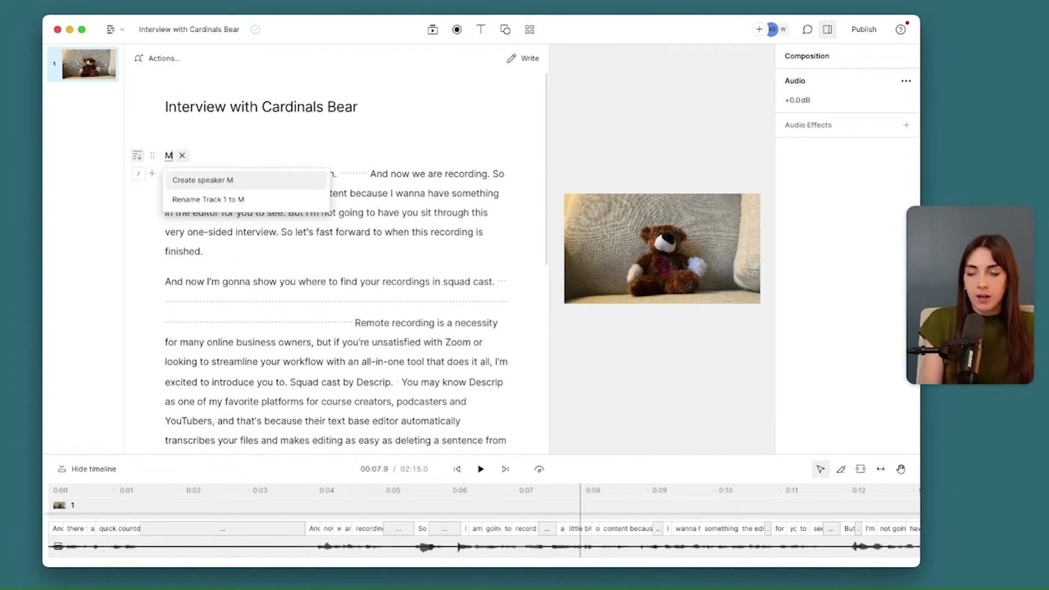
{"action": "type", "text": "elissa"}
{"action": "key", "text": "Return"}
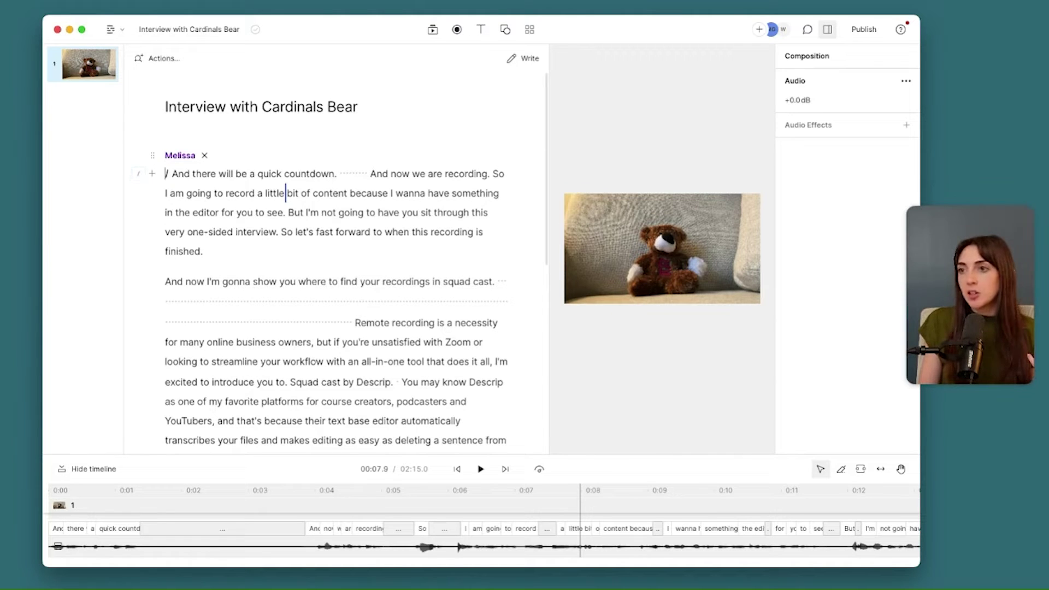
{"action": "scroll", "coordinate": [225, 174], "scroll_direction": "down", "scroll_amount": 10}
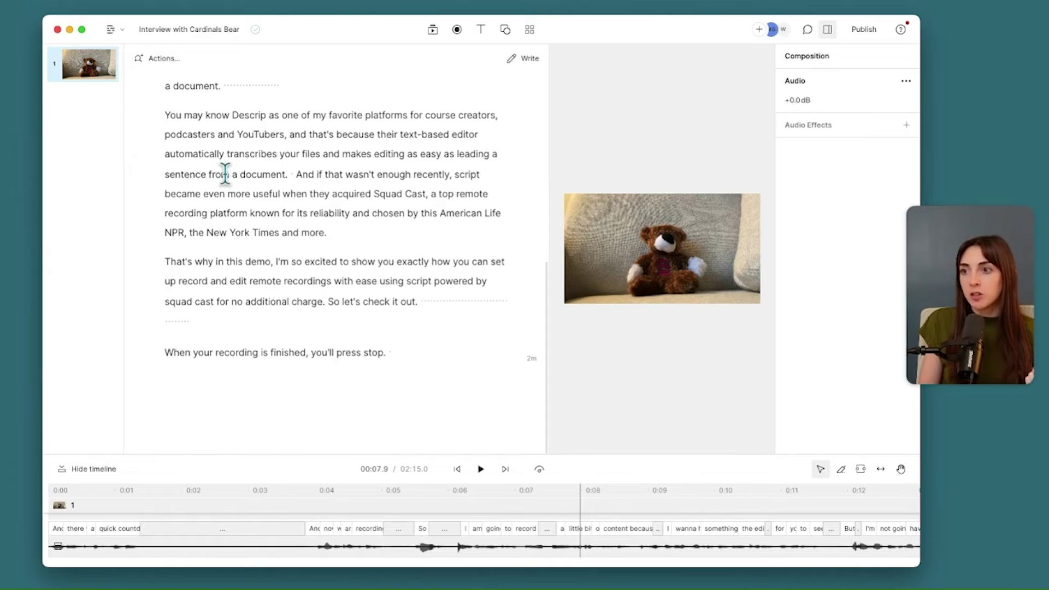
{"action": "scroll", "coordinate": [225, 174], "scroll_direction": "up", "scroll_amount": 10}
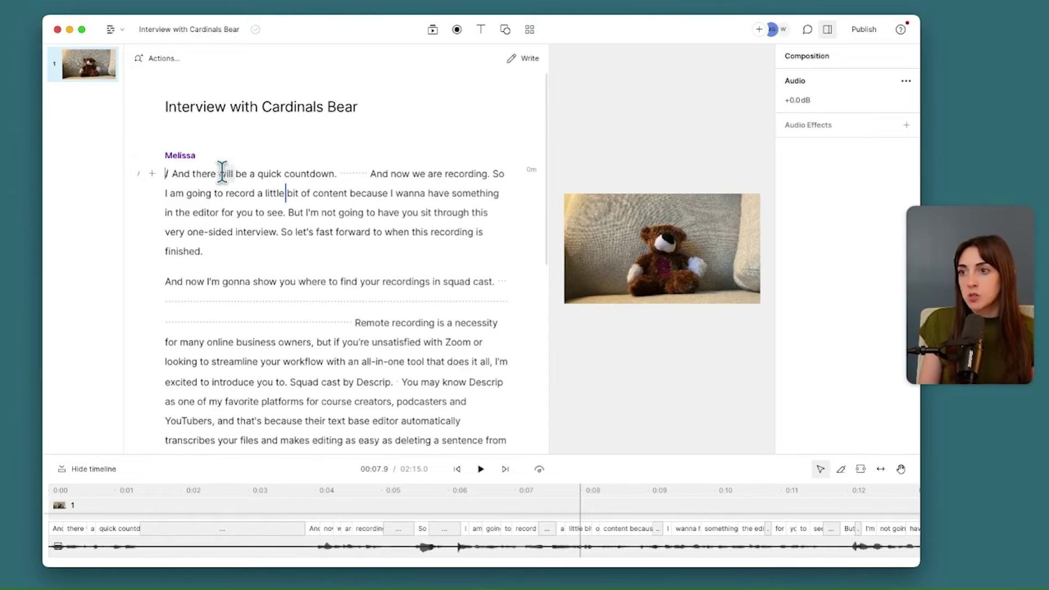
- Set Multi-cam to Active speaker and make both script layers visible
{"action": "left_click", "coordinate": [692, 273]}
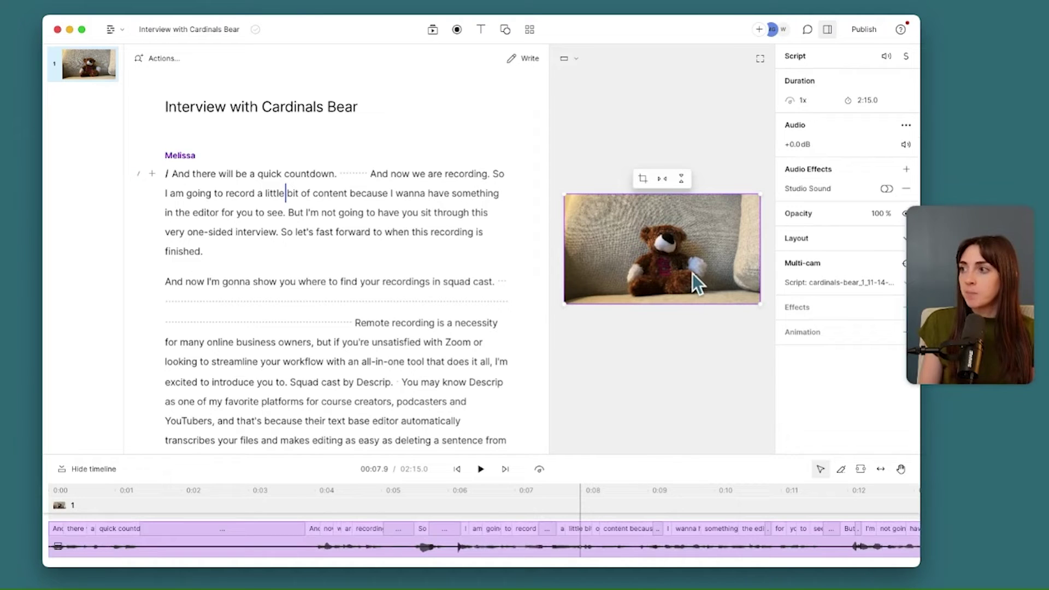
{"action": "left_click", "coordinate": [818, 283]}
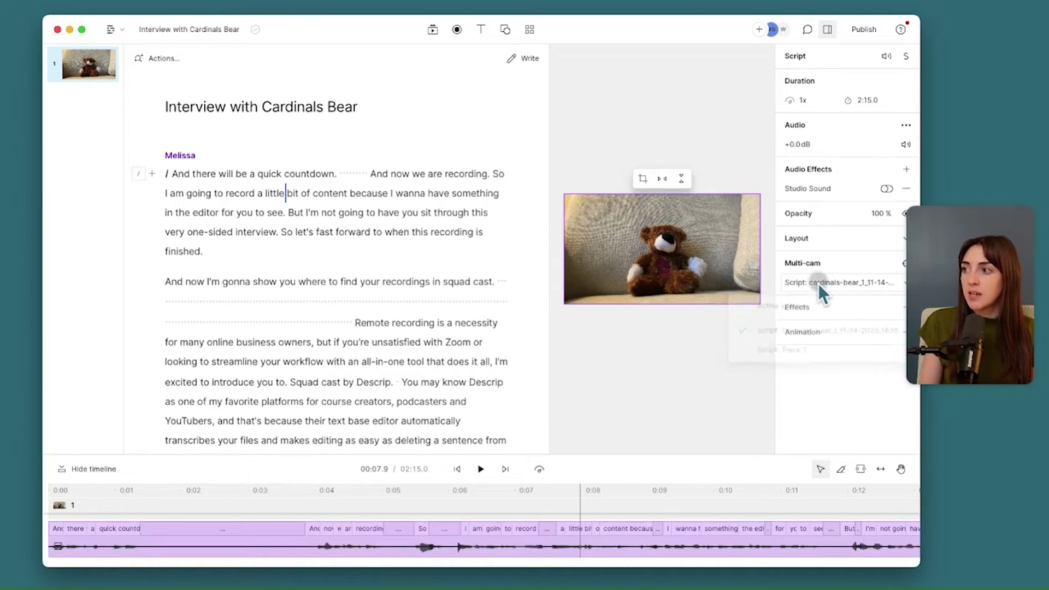
{"action": "left_click", "coordinate": [813, 308]}
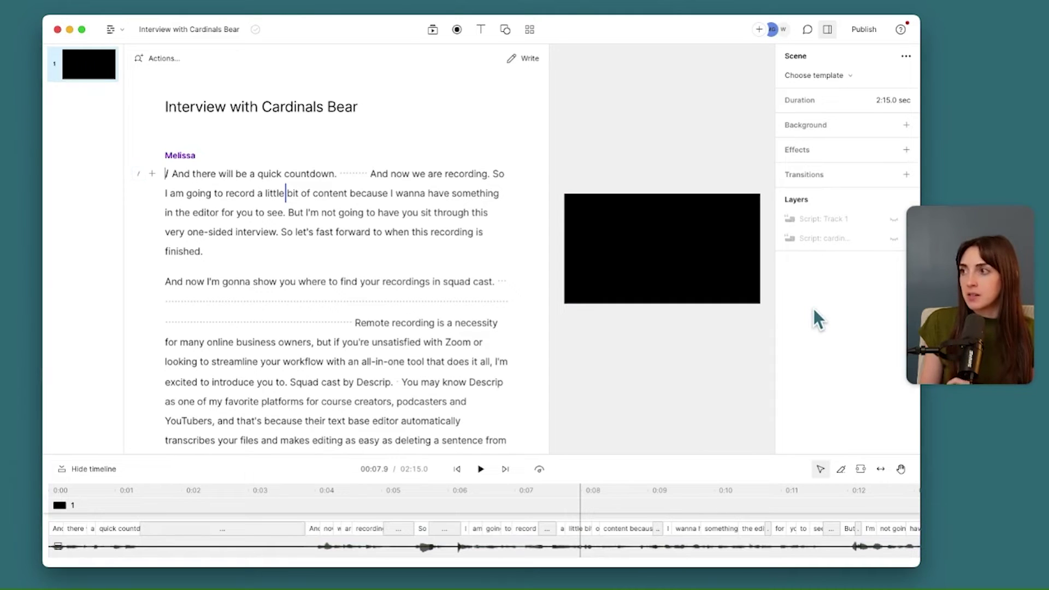
{"action": "left_click", "coordinate": [893, 219]}
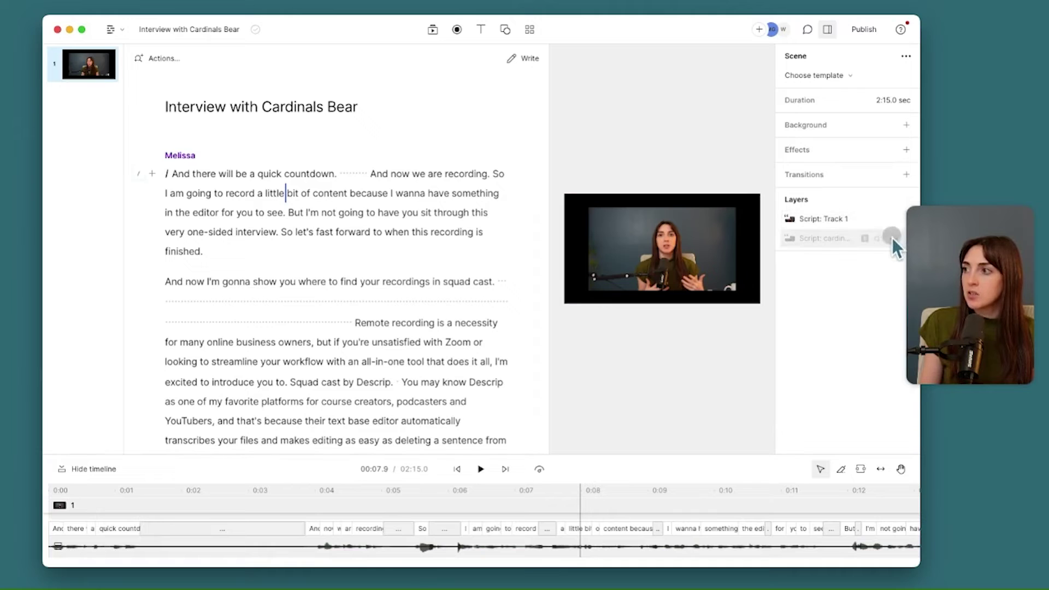
{"action": "left_click", "coordinate": [893, 238]}
- Stretch the presenter's video by its corners to fill the whole frame
{"action": "left_click", "coordinate": [672, 232]}
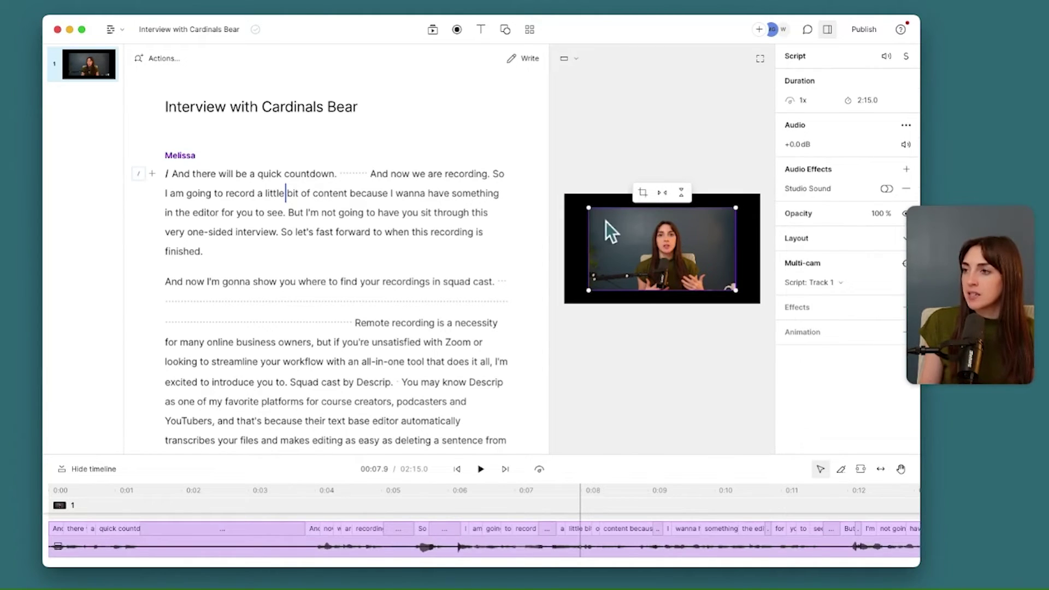
{"action": "left_click_drag", "start_coordinate": [589, 209], "coordinate": [571, 198]}
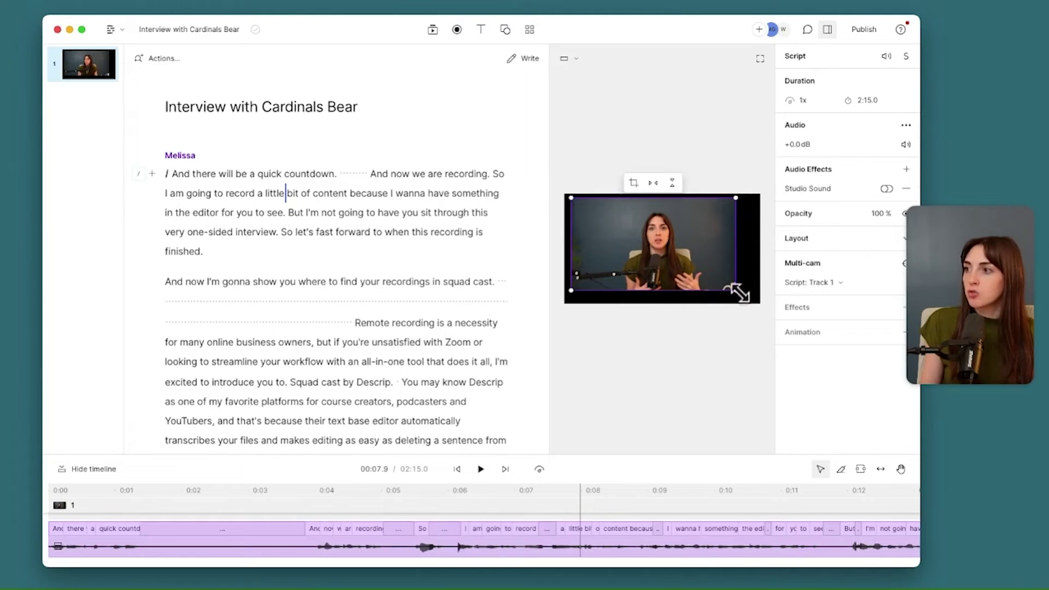
{"action": "left_click_drag", "start_coordinate": [749, 295], "coordinate": [759, 302]}
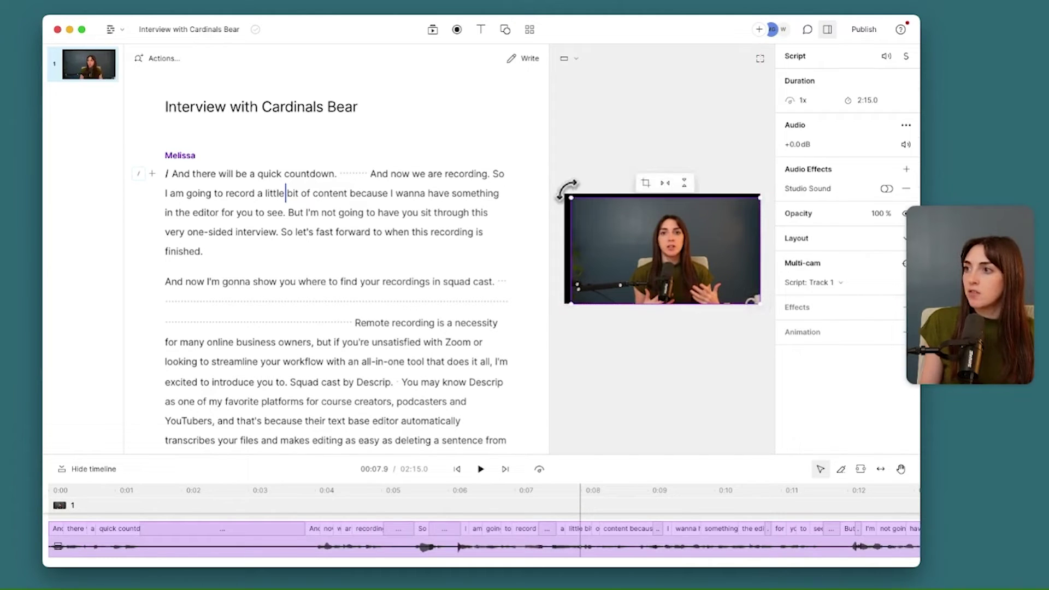
{"action": "left_click_drag", "start_coordinate": [570, 194], "coordinate": [566, 193]}
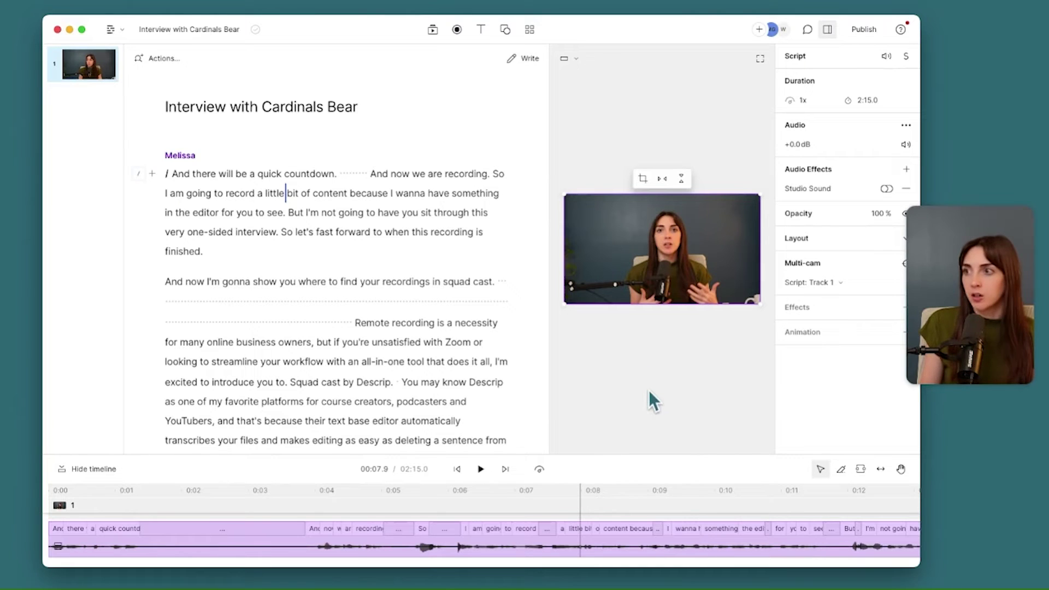
{"action": "left_click", "coordinate": [174, 174]}
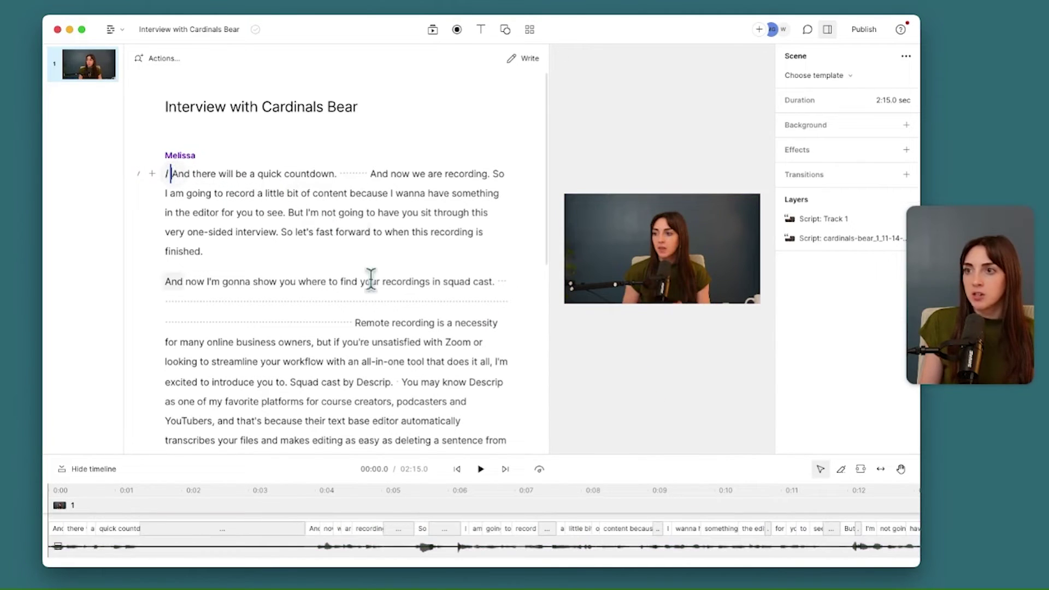
{"action": "key", "text": "space"}
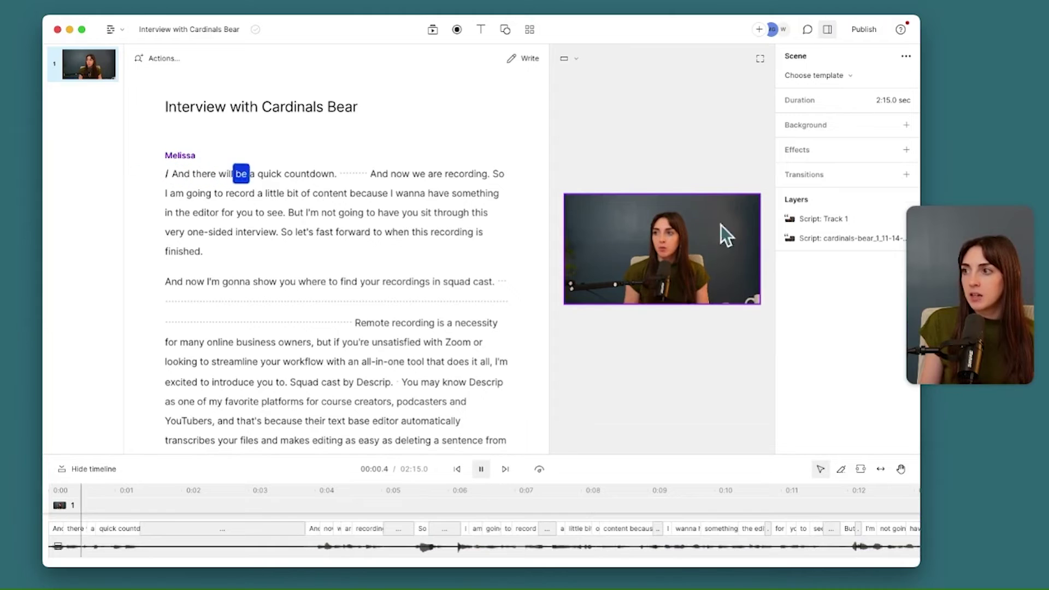
{"action": "key", "text": "space"}
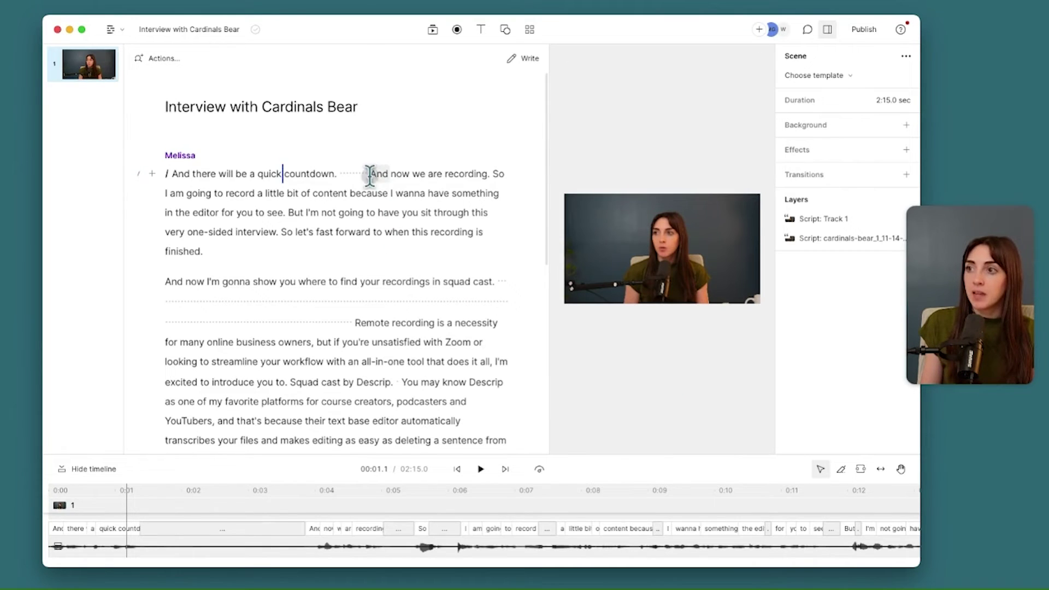
{"action": "left_click_drag", "start_coordinate": [370, 174], "coordinate": [492, 174]}
- Delete the opening countdown paragraph and the following intro sentence with its pause
{"action": "key", "text": "Right"}
{"action": "left_click_drag", "start_coordinate": [193, 174], "coordinate": [367, 174]}
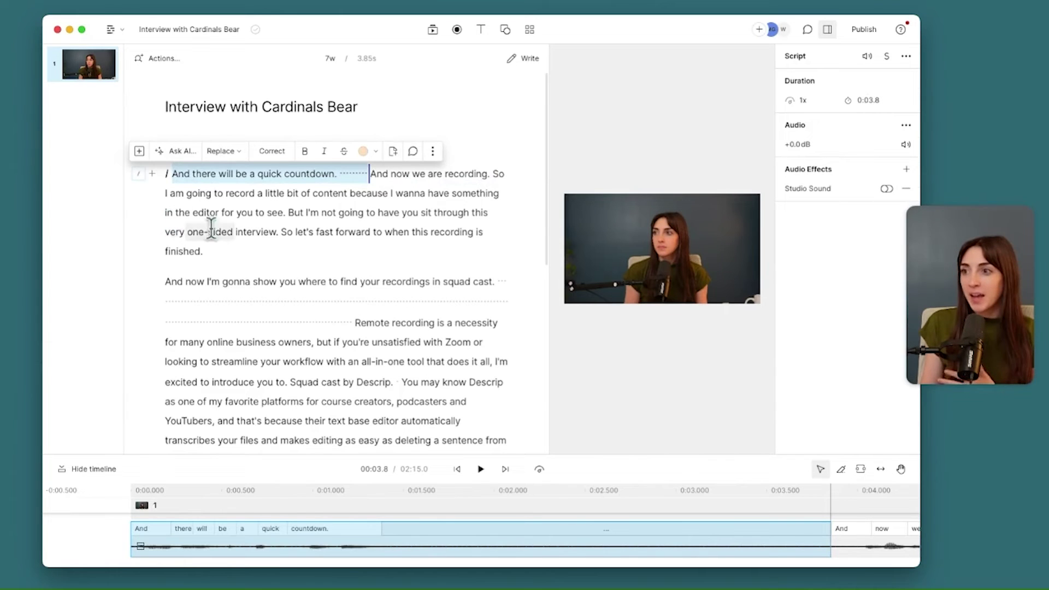
{"action": "scroll", "coordinate": [423, 265], "scroll_direction": "down", "scroll_amount": 5}
{"action": "scroll", "coordinate": [424, 263], "scroll_direction": "down", "scroll_amount": 5}
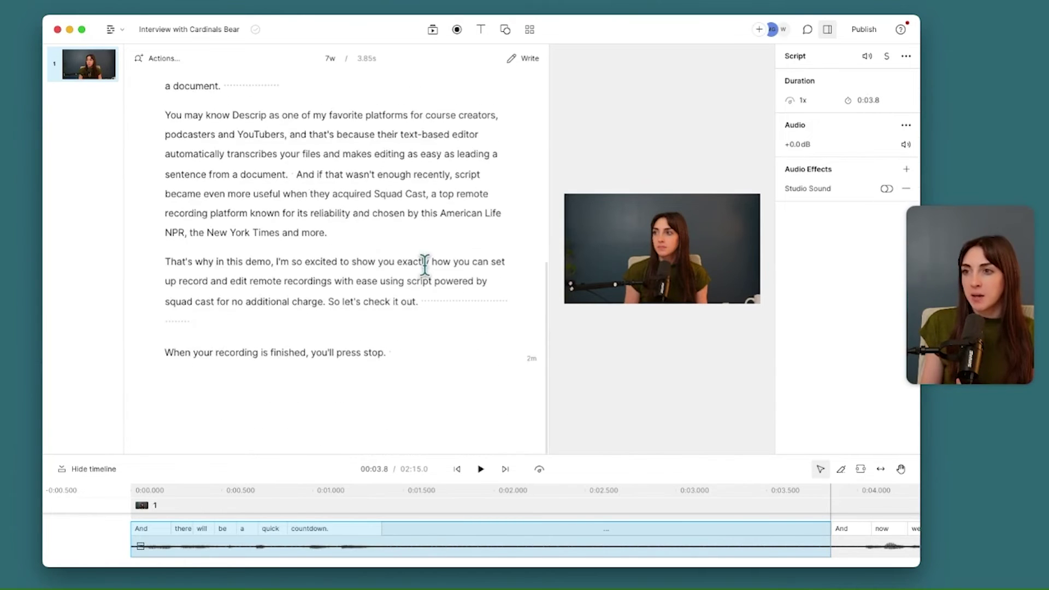
{"action": "scroll", "coordinate": [424, 270], "scroll_direction": "up", "scroll_amount": 10}
{"action": "left_click", "coordinate": [172, 176]}
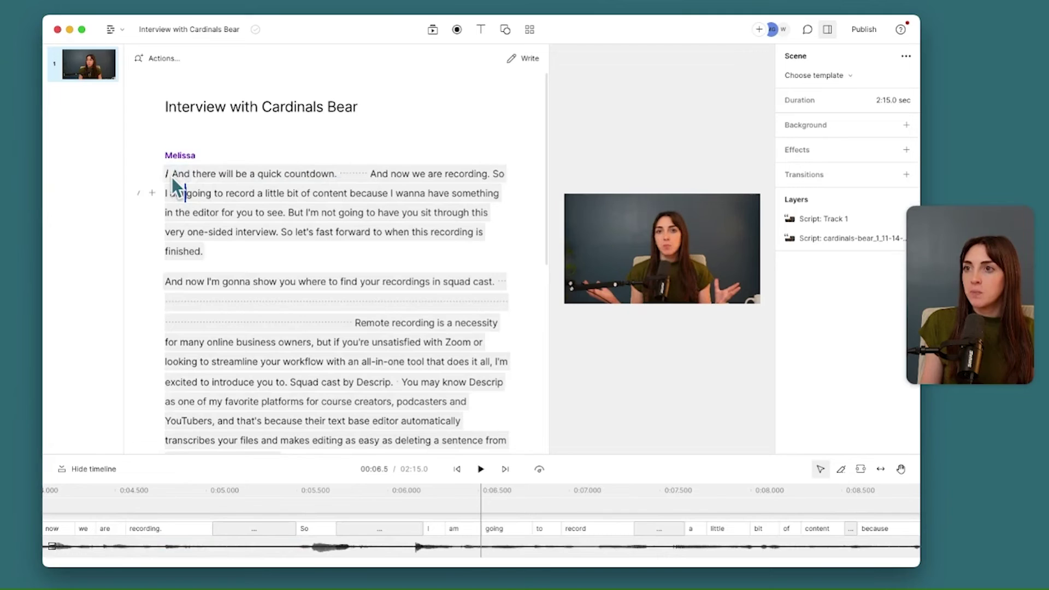
{"action": "left_click_drag", "start_coordinate": [171, 174], "coordinate": [278, 175]}
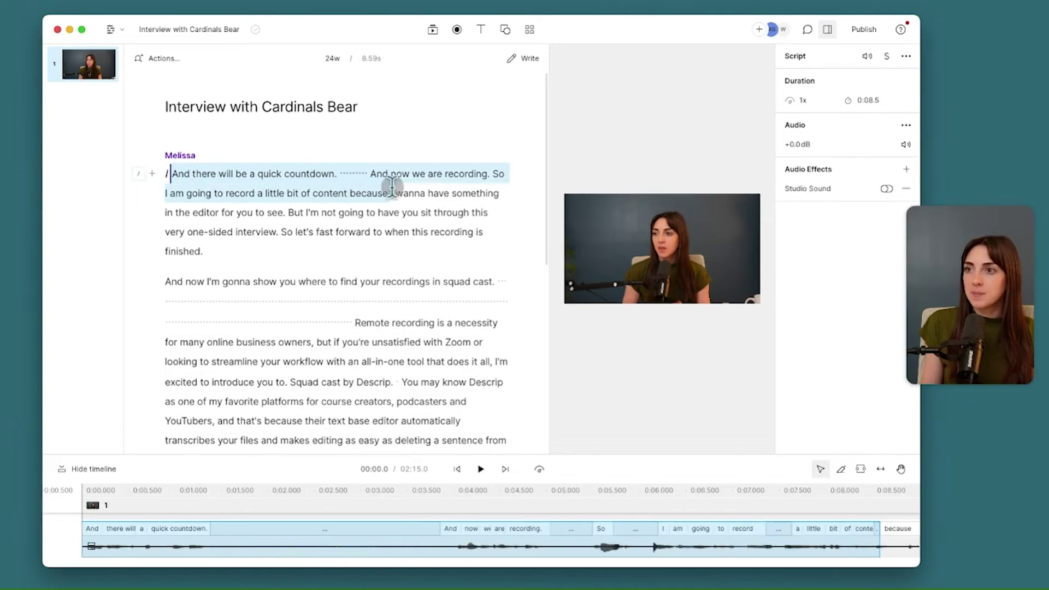
{"action": "left_click_drag", "start_coordinate": [393, 188], "coordinate": [475, 254]}
{"action": "key", "text": "BackSpace"}
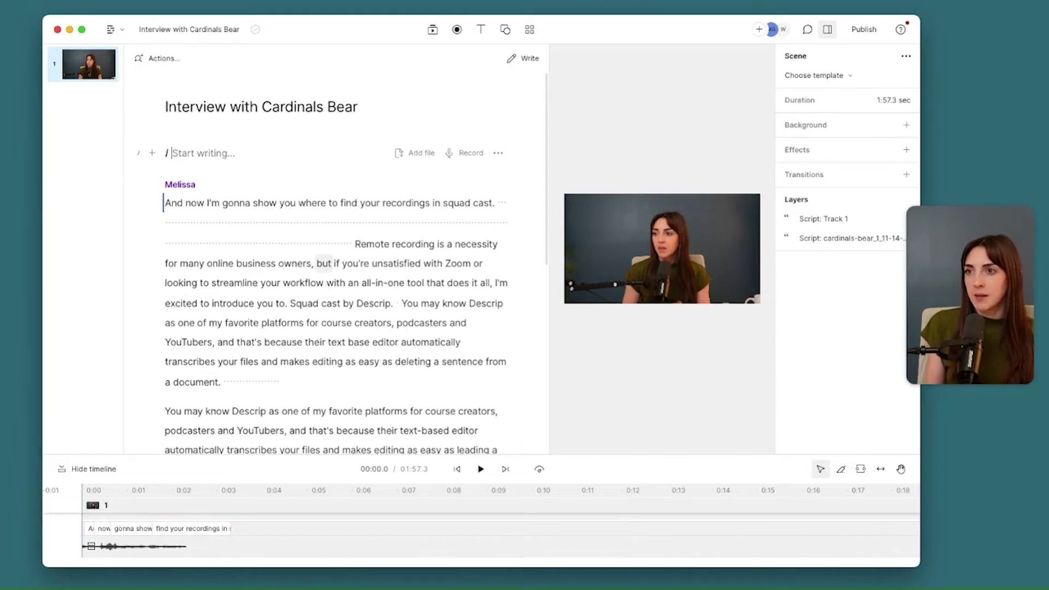
{"action": "key", "text": "BackSpace"}
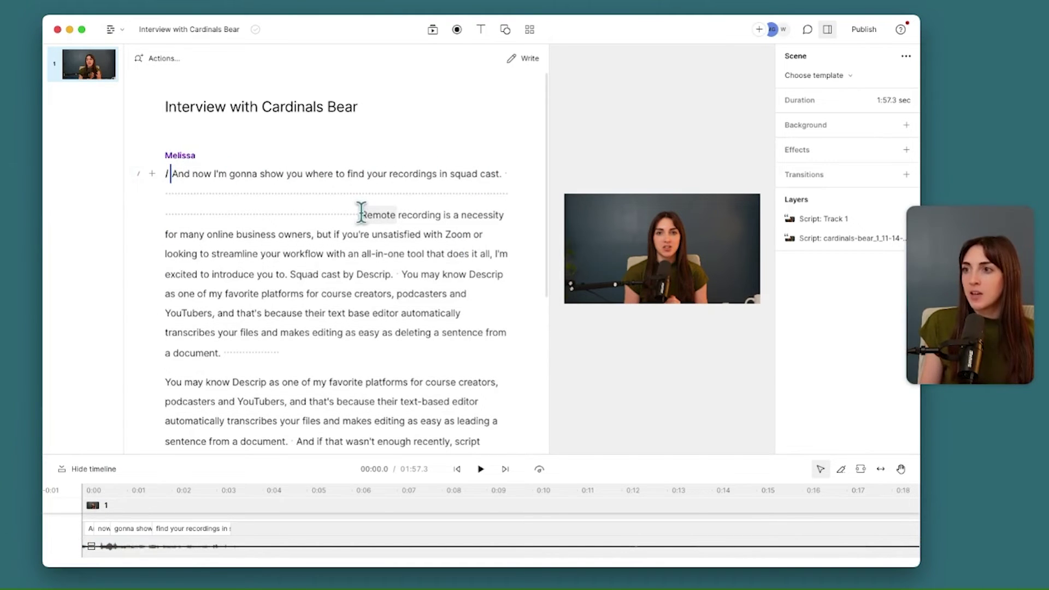
{"action": "left_click_drag", "start_coordinate": [360, 213], "coordinate": [173, 178]}
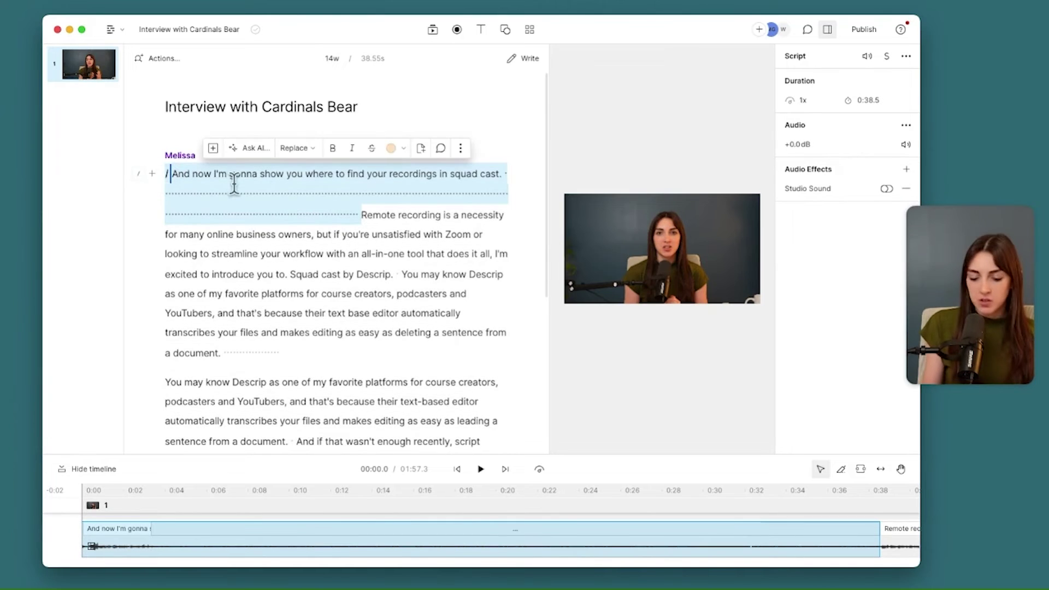
{"action": "key", "text": "BackSpace"}
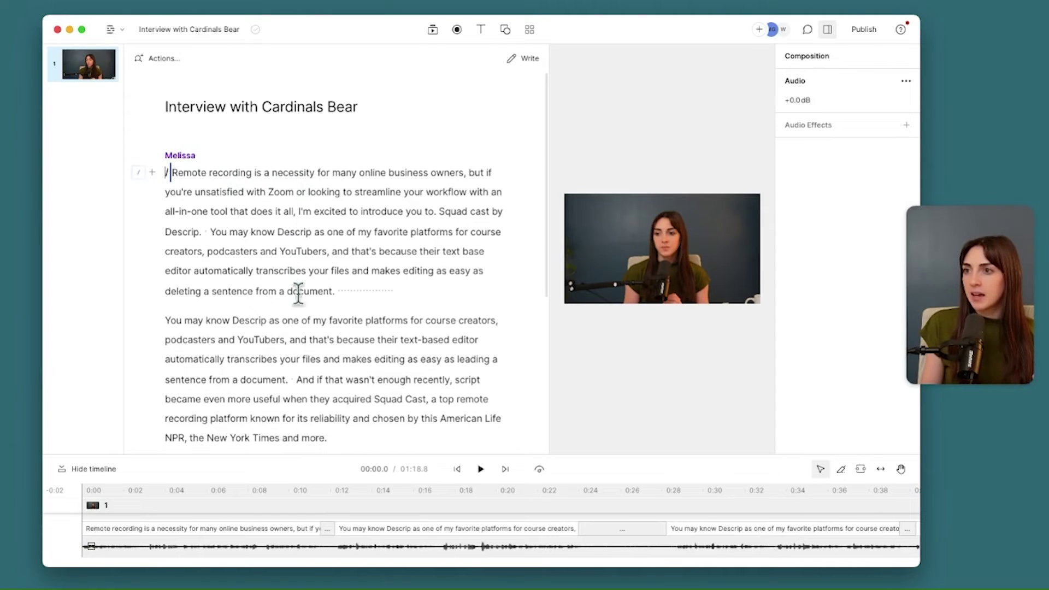
- Shorten the word gap after 'document.' to Natural • 500ms
{"action": "left_click", "coordinate": [332, 293]}
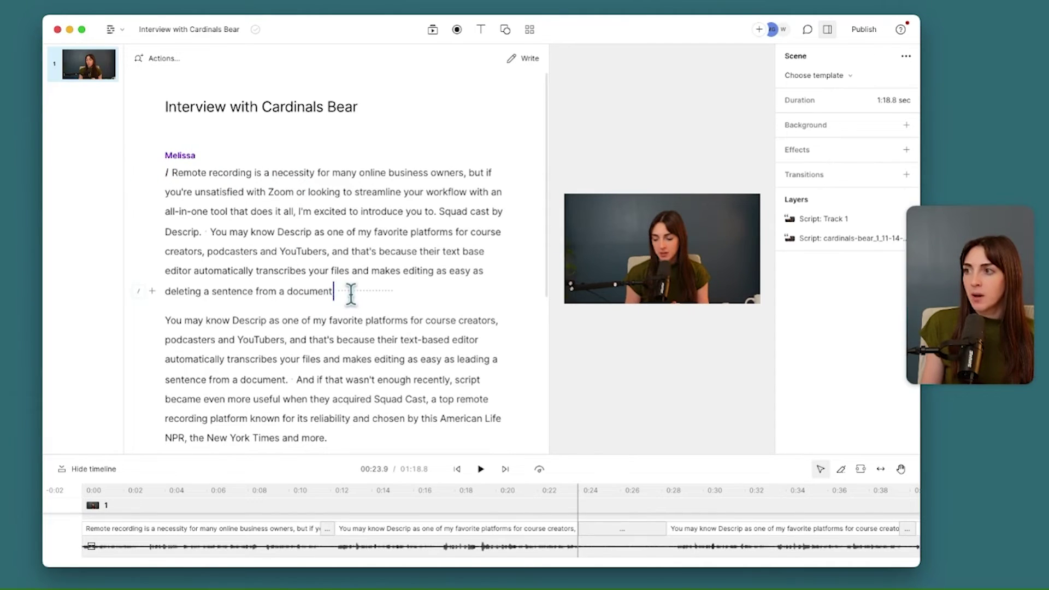
{"action": "key", "text": "space"}
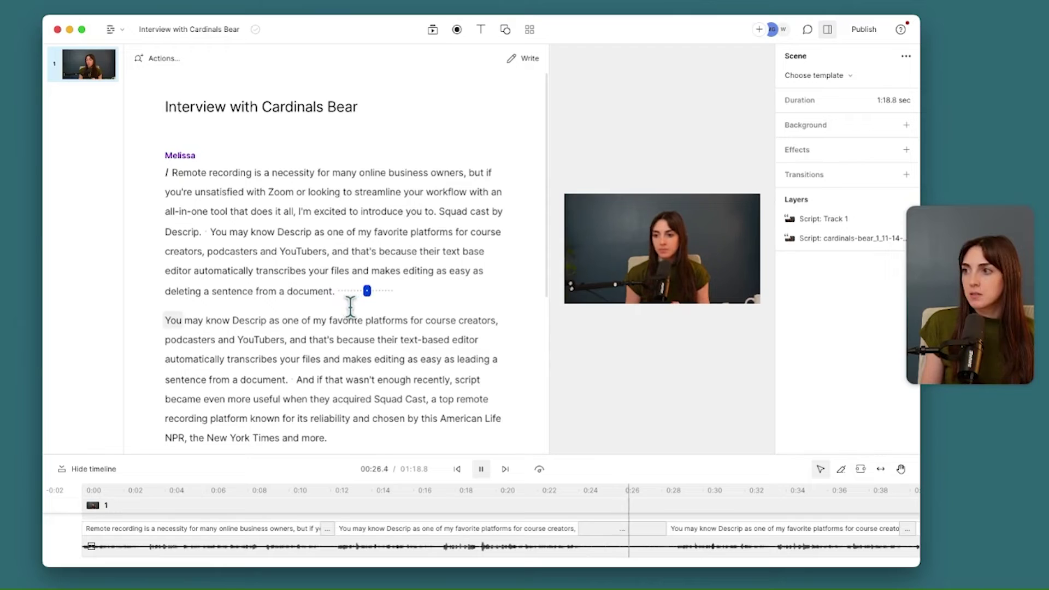
{"action": "key", "text": "space"}
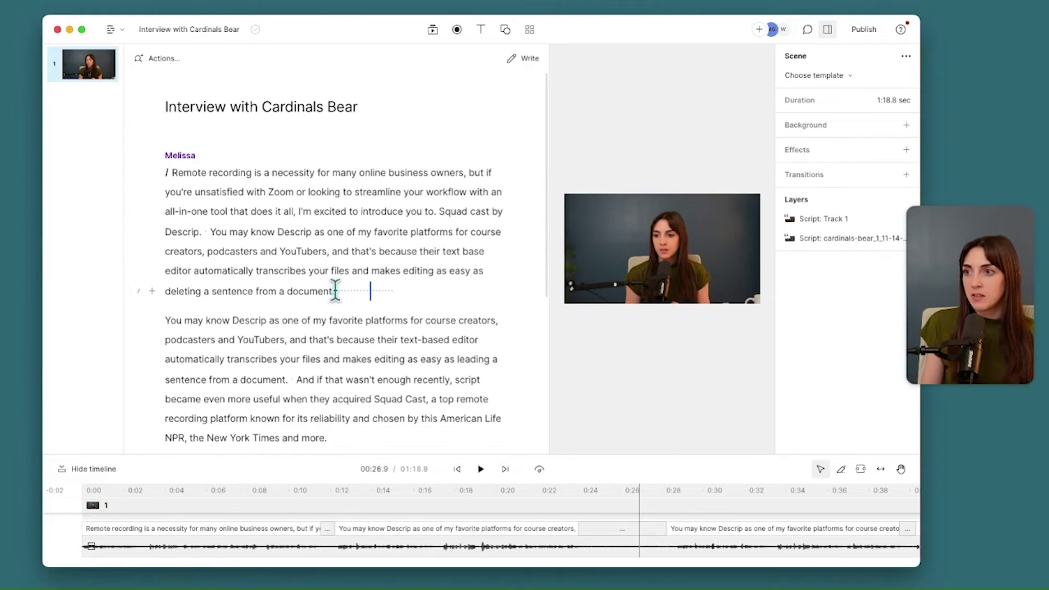
{"action": "right_click", "coordinate": [336, 290]}
{"action": "mouse_move", "coordinate": [386, 369]}
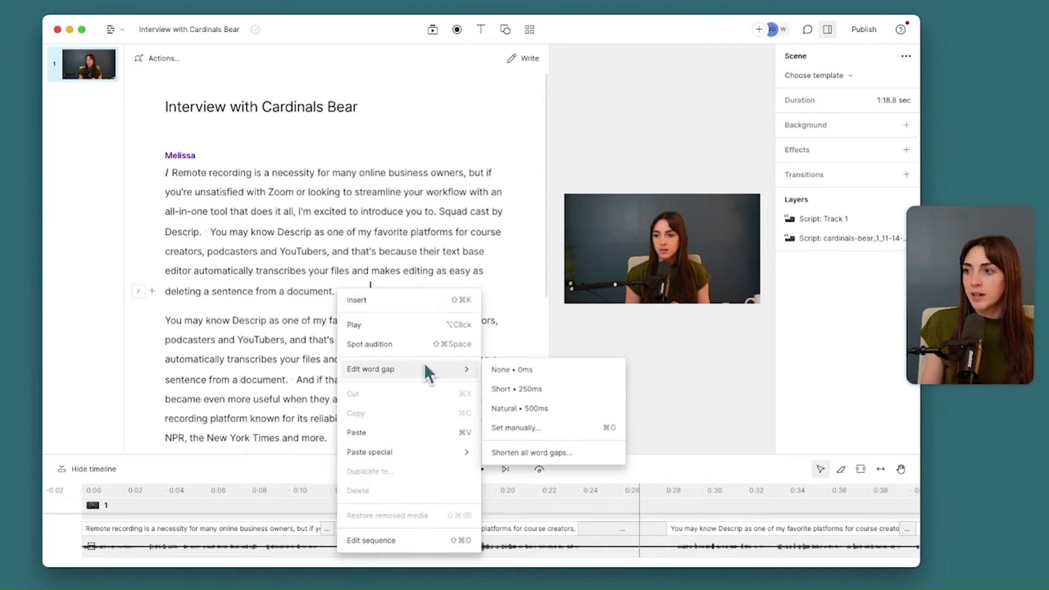
{"action": "left_click", "coordinate": [551, 408]}
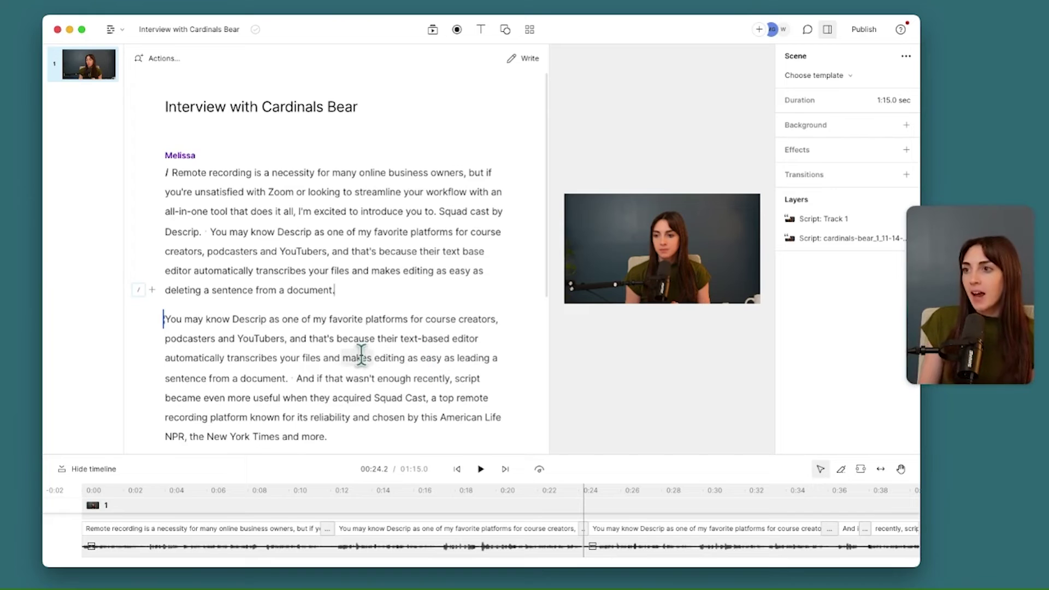
- Delete the repeated 'You may know Descrip' sentence and insert a scene break before it
{"action": "left_click_drag", "start_coordinate": [231, 234], "coordinate": [334, 291]}
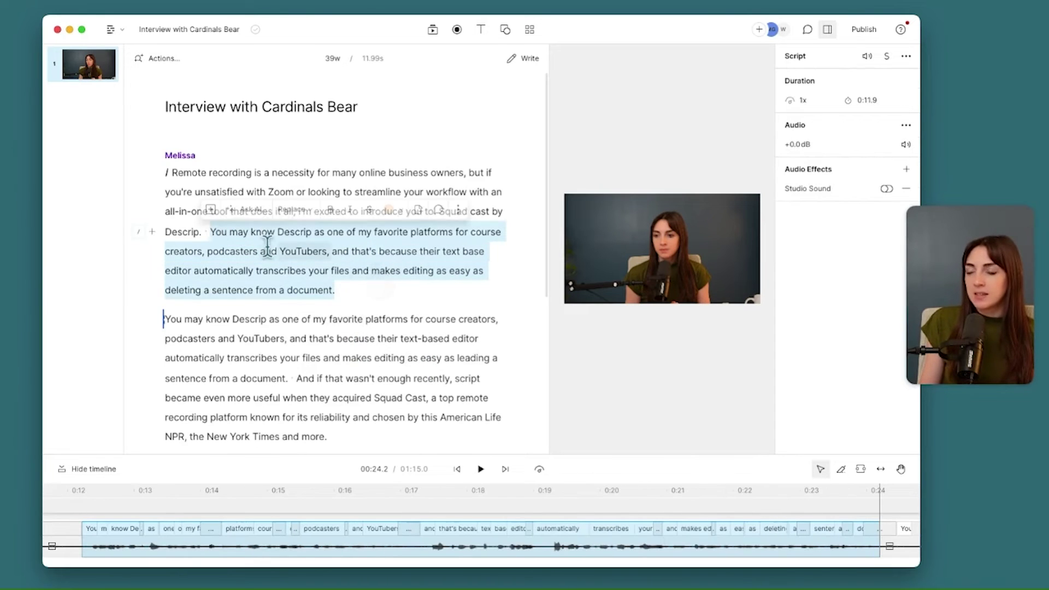
{"action": "left_click_drag", "start_coordinate": [211, 232], "coordinate": [382, 292]}
{"action": "key", "text": "BackSpace"}
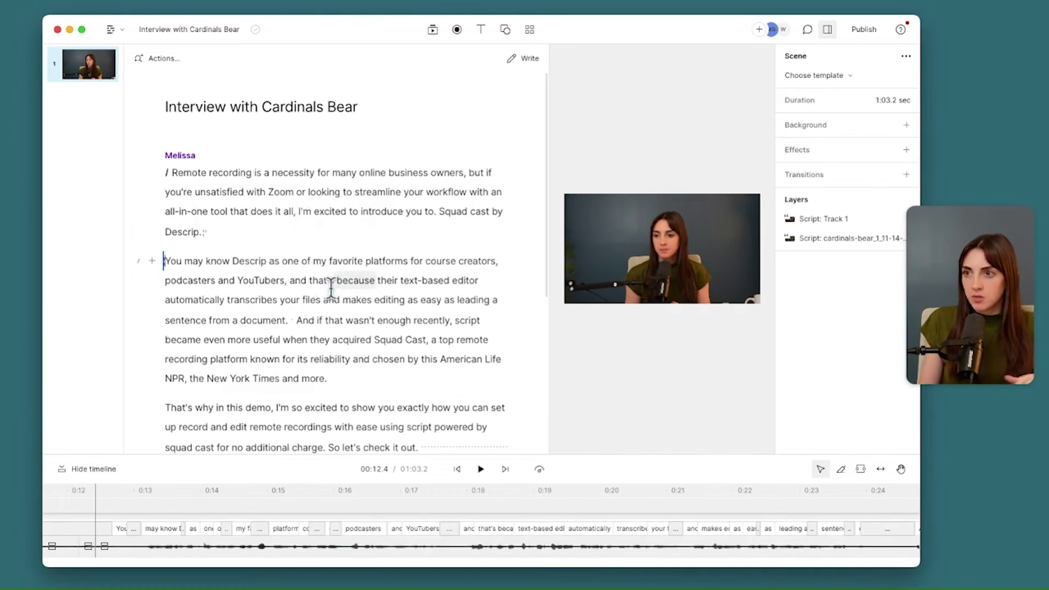
{"action": "scroll", "coordinate": [232, 253], "scroll_direction": "down", "scroll_amount": 1}
{"action": "scroll", "coordinate": [232, 253], "scroll_direction": "up", "scroll_amount": 1}
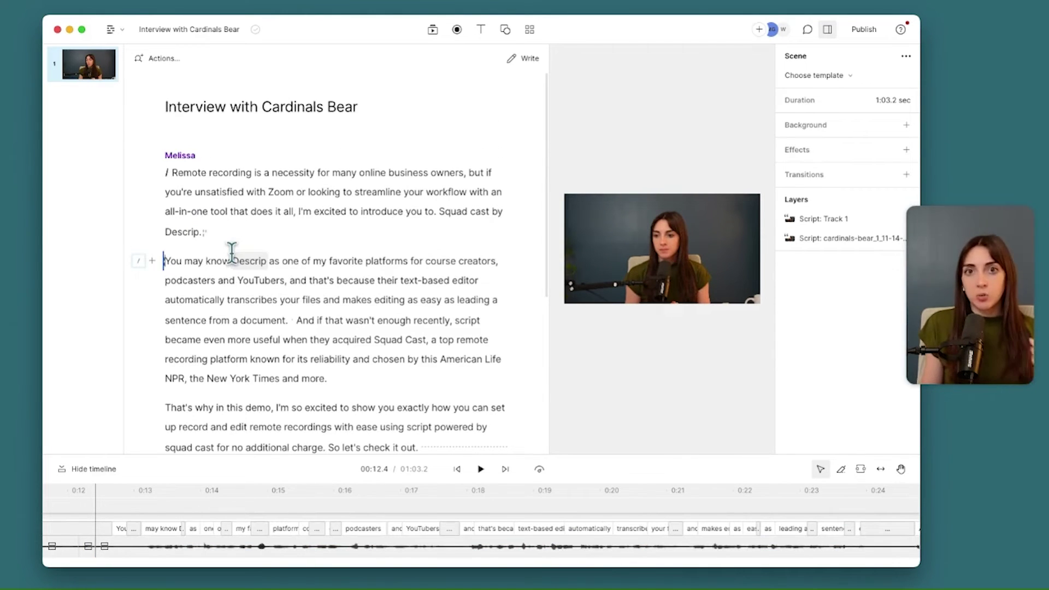
{"action": "type", "text": "/"}
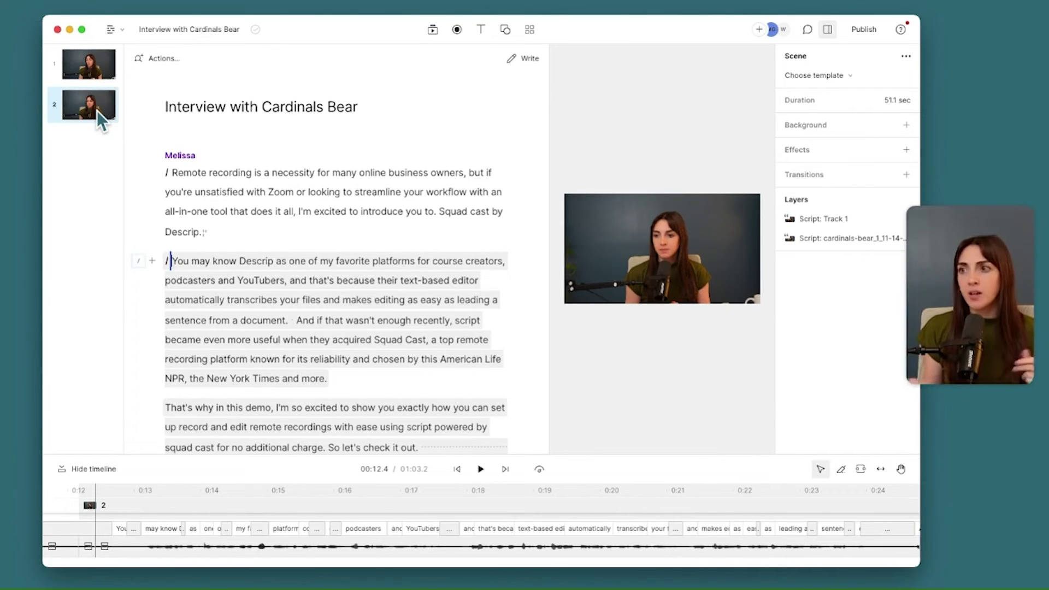
- Delete the closing 'When your recording is finished, you'll press stop.' paragraph and its preceding pause
{"action": "left_click", "coordinate": [723, 264]}
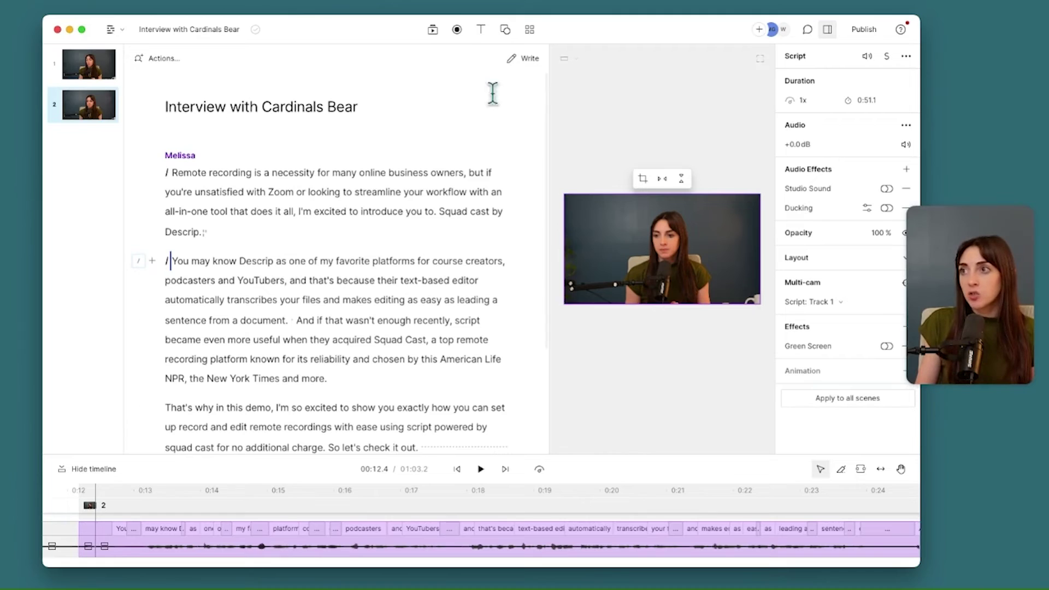
{"action": "left_click", "coordinate": [477, 31]}
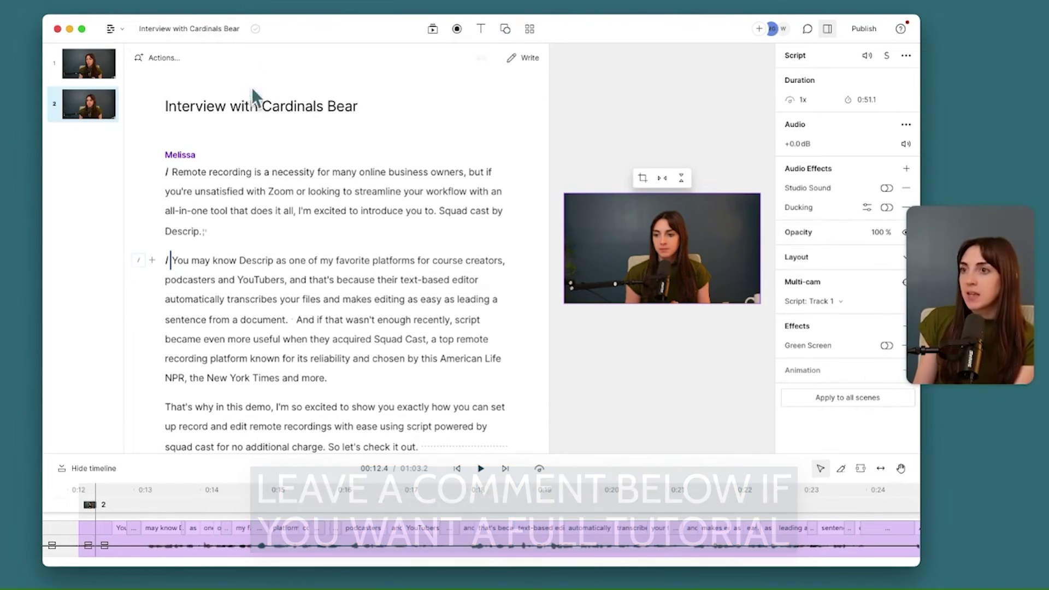
{"action": "scroll", "coordinate": [278, 197], "scroll_direction": "down", "scroll_amount": 4}
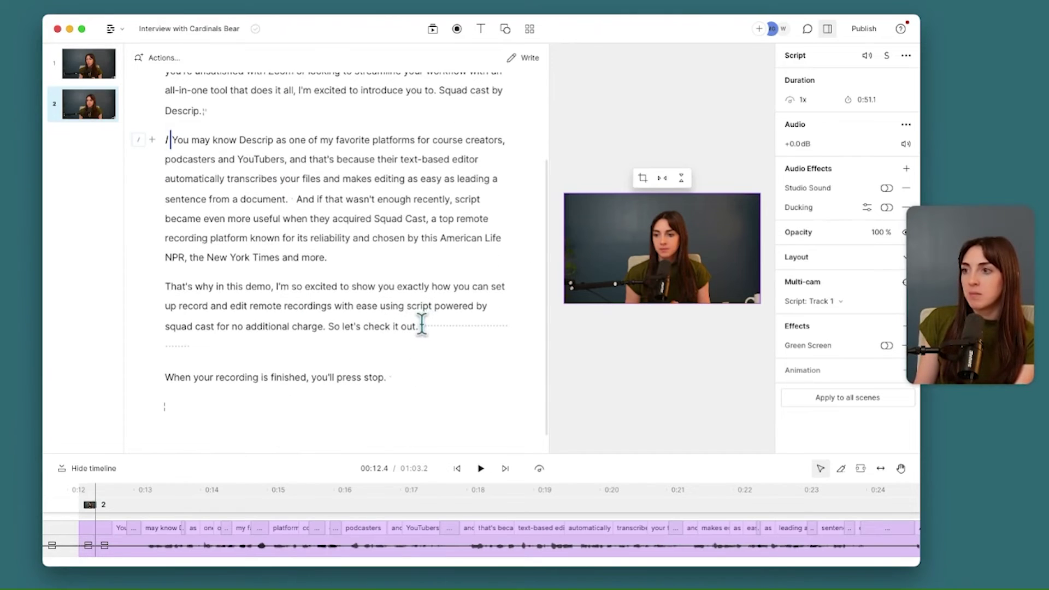
{"action": "left_click_drag", "start_coordinate": [421, 327], "coordinate": [462, 399]}
{"action": "key", "text": "Delete"}
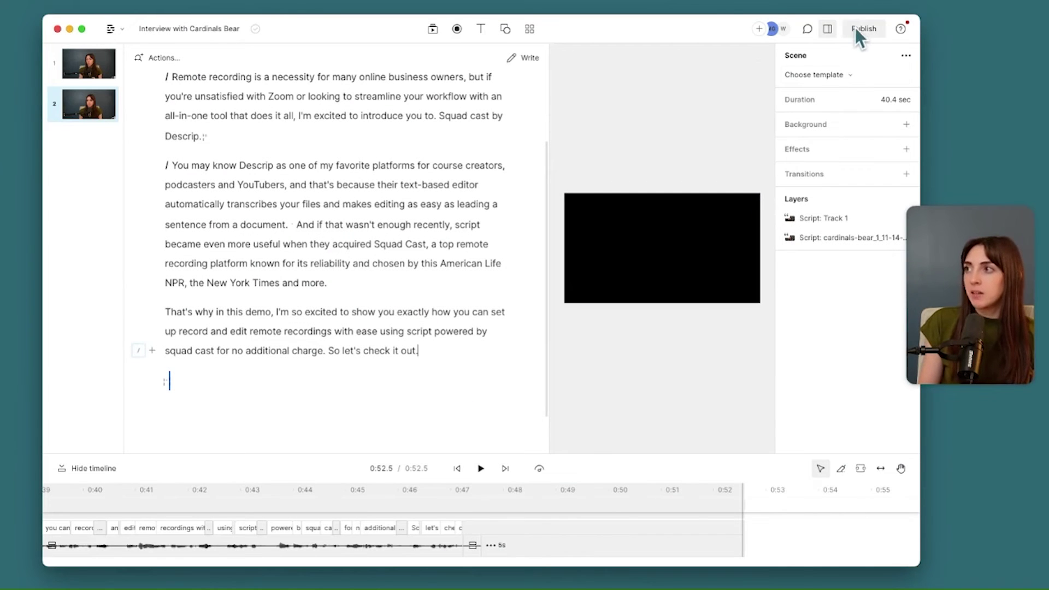
{"action": "left_click", "coordinate": [862, 29]}
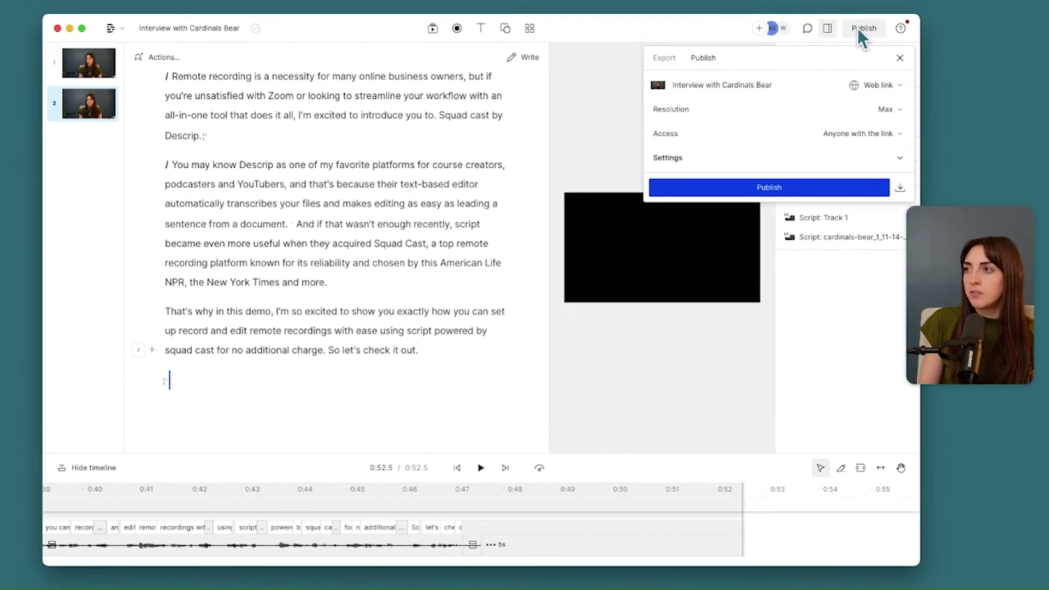
- Review the Export Video and Audio settings, then show the Publish destination list
{"action": "left_click", "coordinate": [663, 60]}
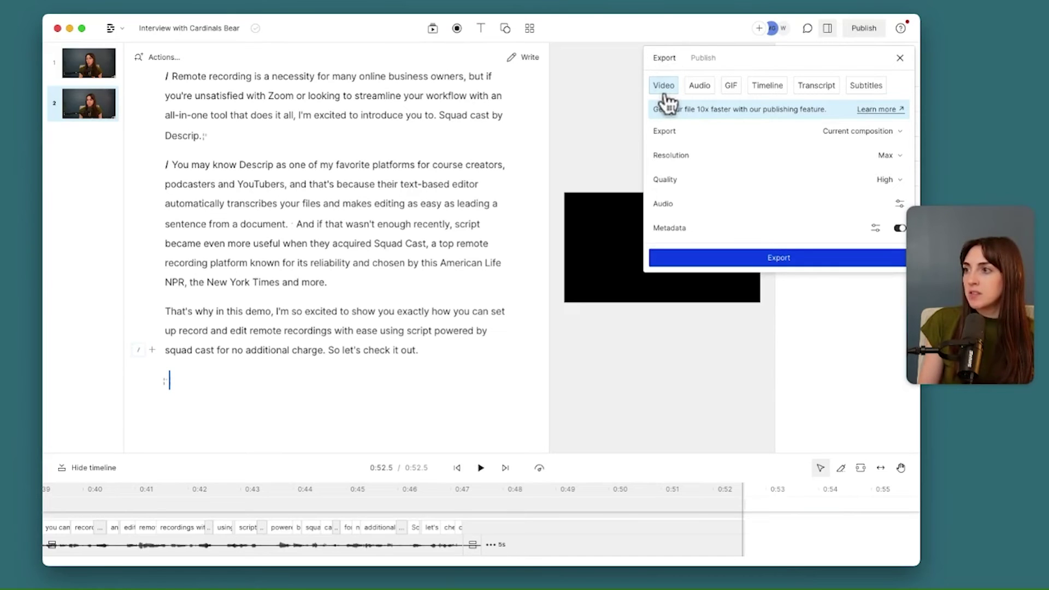
{"action": "left_click", "coordinate": [705, 85]}
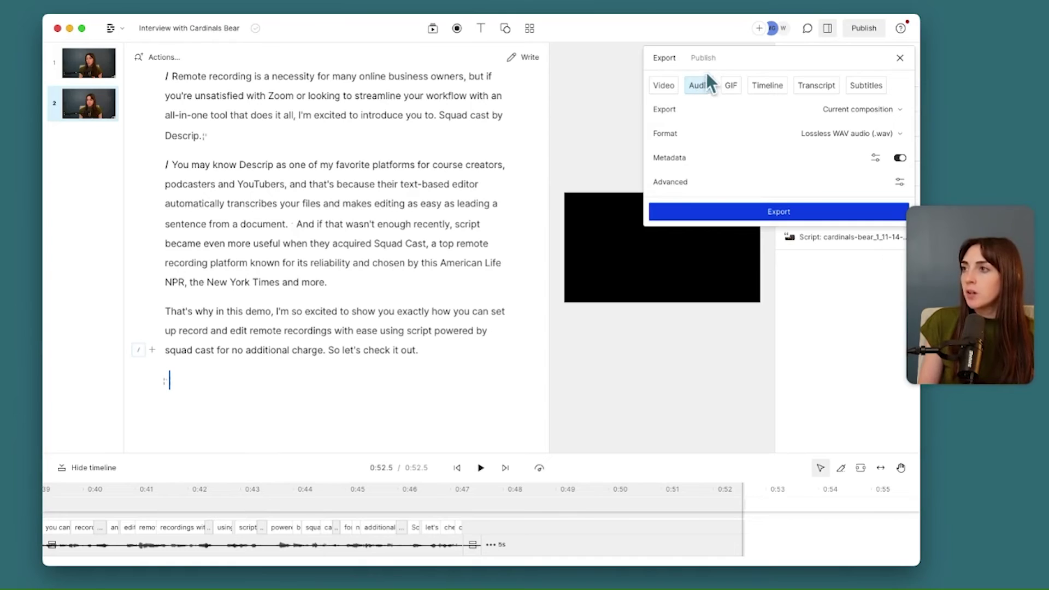
{"action": "left_click", "coordinate": [704, 59]}
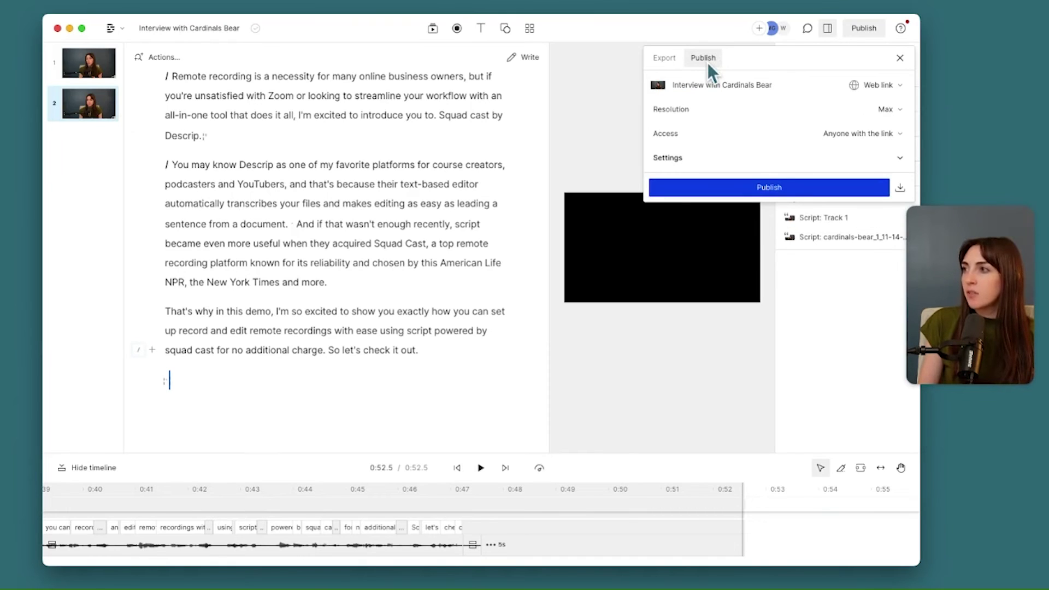
{"action": "left_click", "coordinate": [878, 87]}
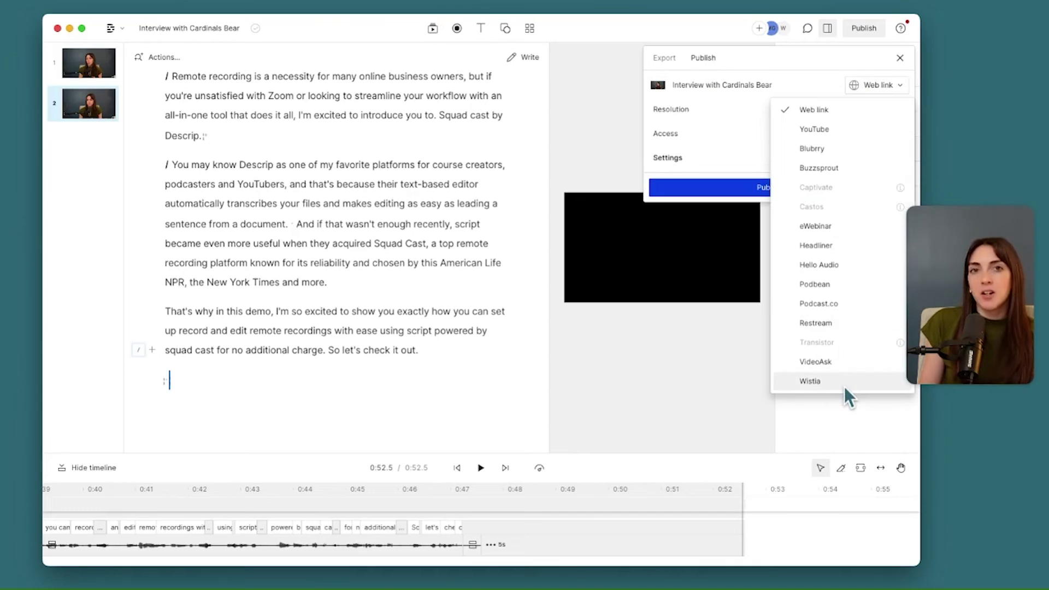
{"action": "left_click", "coordinate": [666, 58]}
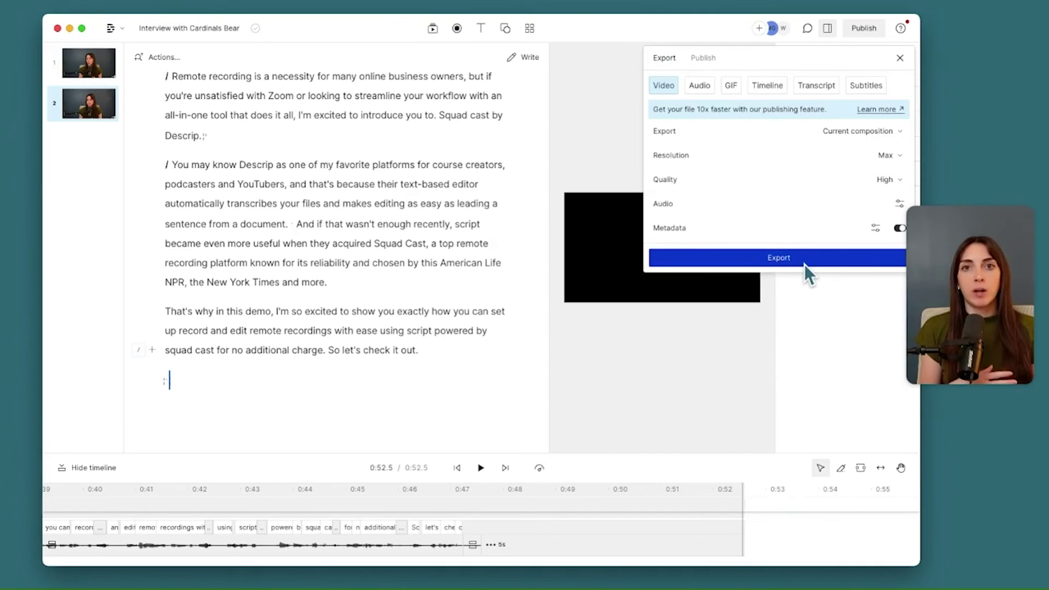
{"action": "left_click", "coordinate": [705, 58]}
{"action": "left_click", "coordinate": [870, 85]}
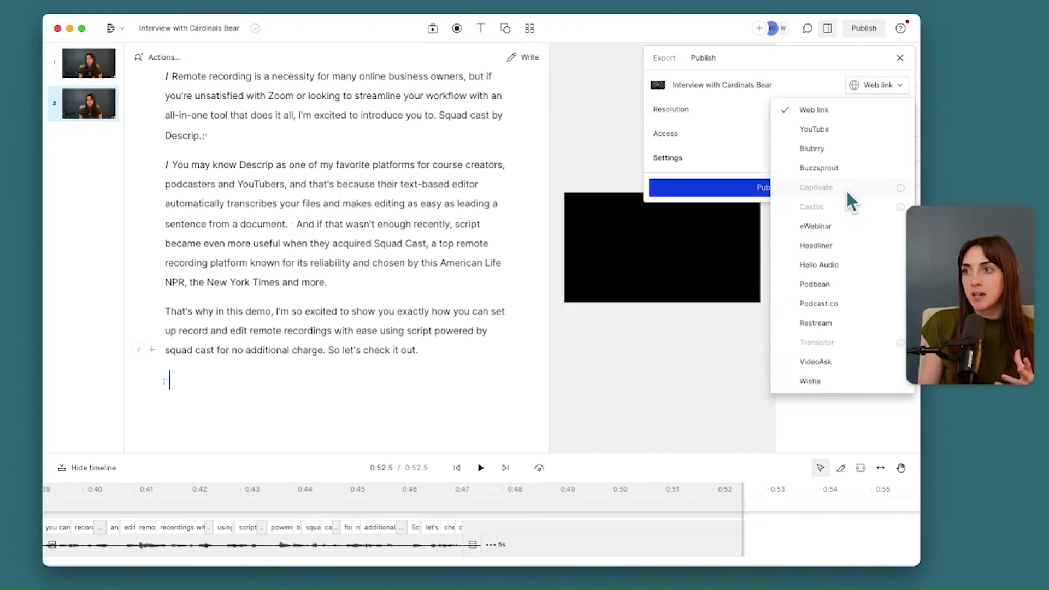
{"action": "mouse_move", "coordinate": [907, 188]}
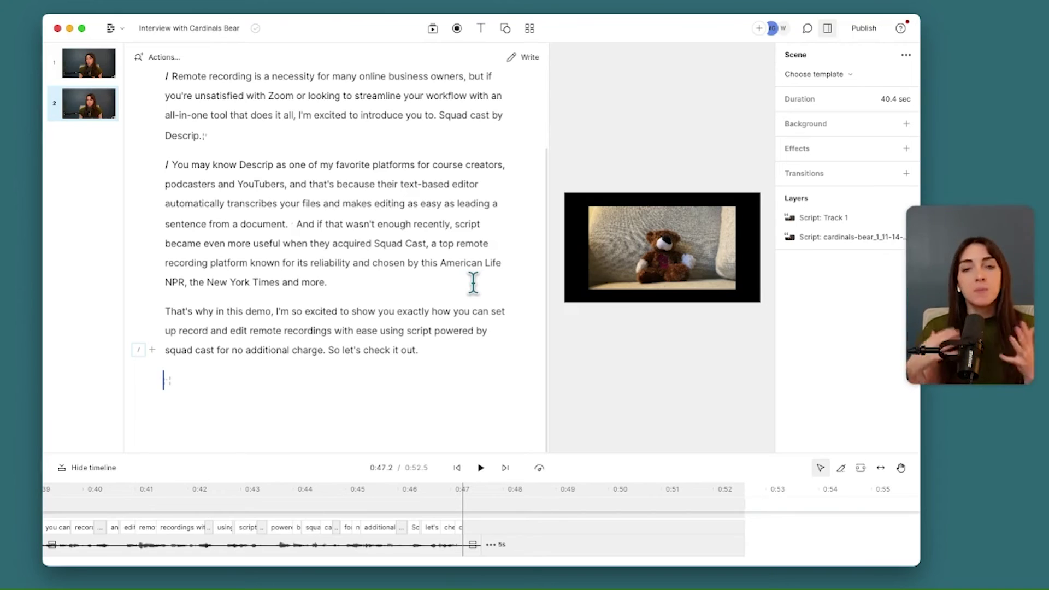
- Enable Studio Sound on the recording and lower its intensity to 80%
{"action": "key", "text": "super+Up"}
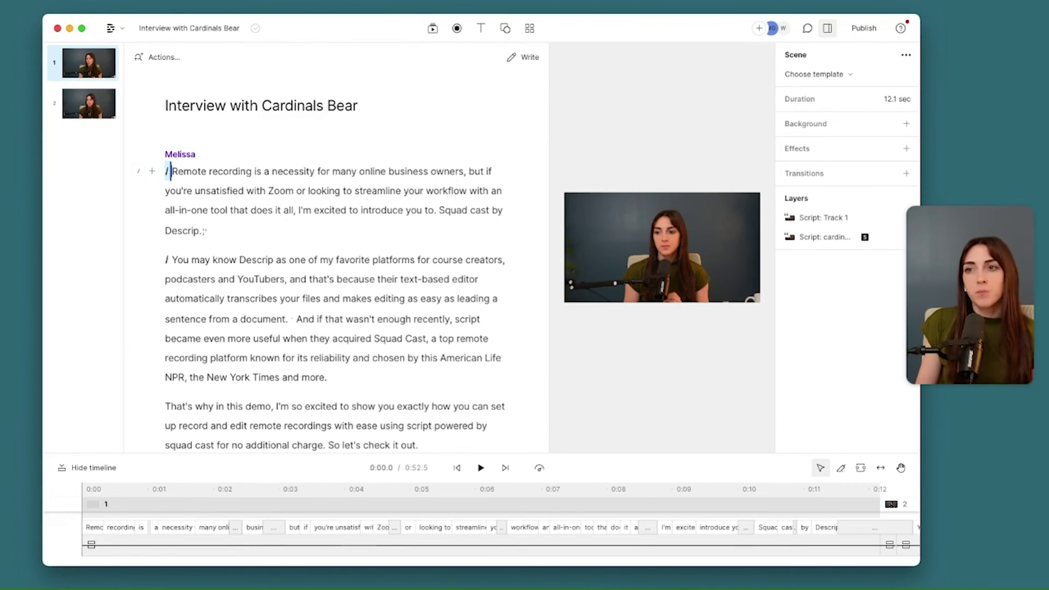
{"action": "left_click", "coordinate": [227, 233], "text": "shift"}
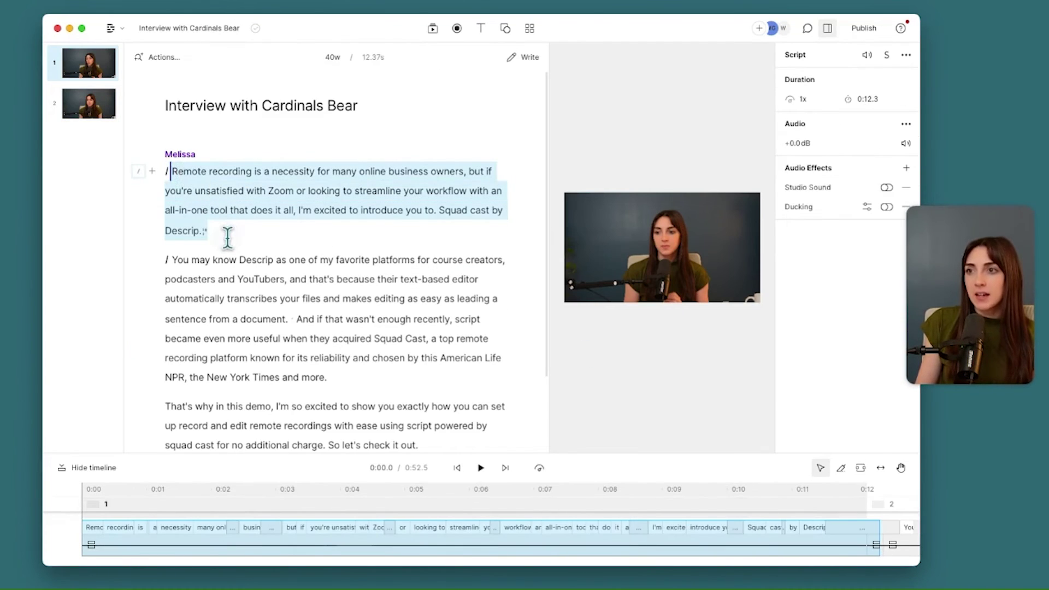
{"action": "left_click", "coordinate": [887, 189]}
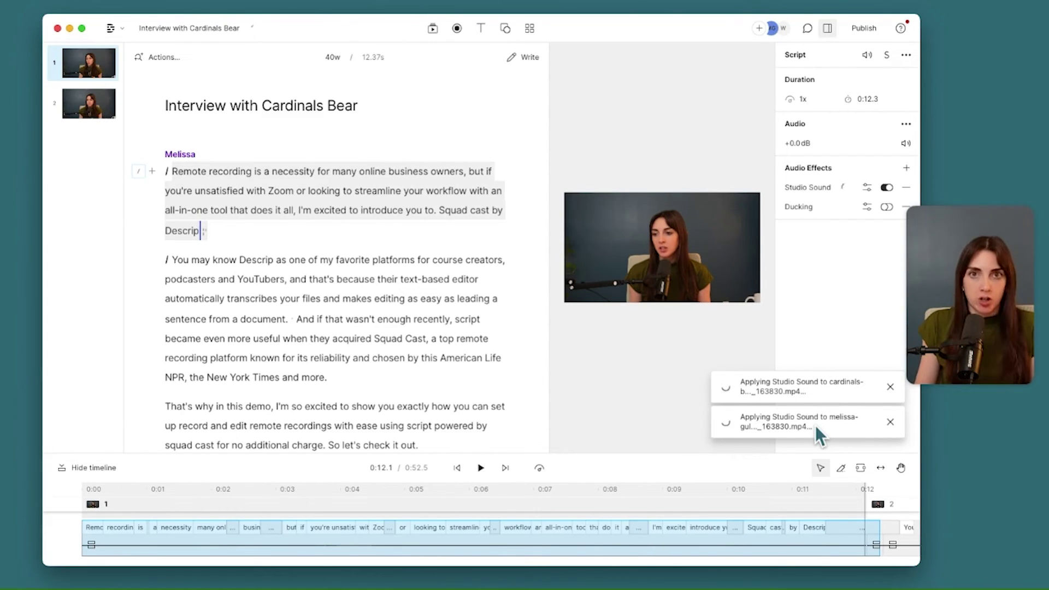
{"action": "left_click", "coordinate": [867, 189]}
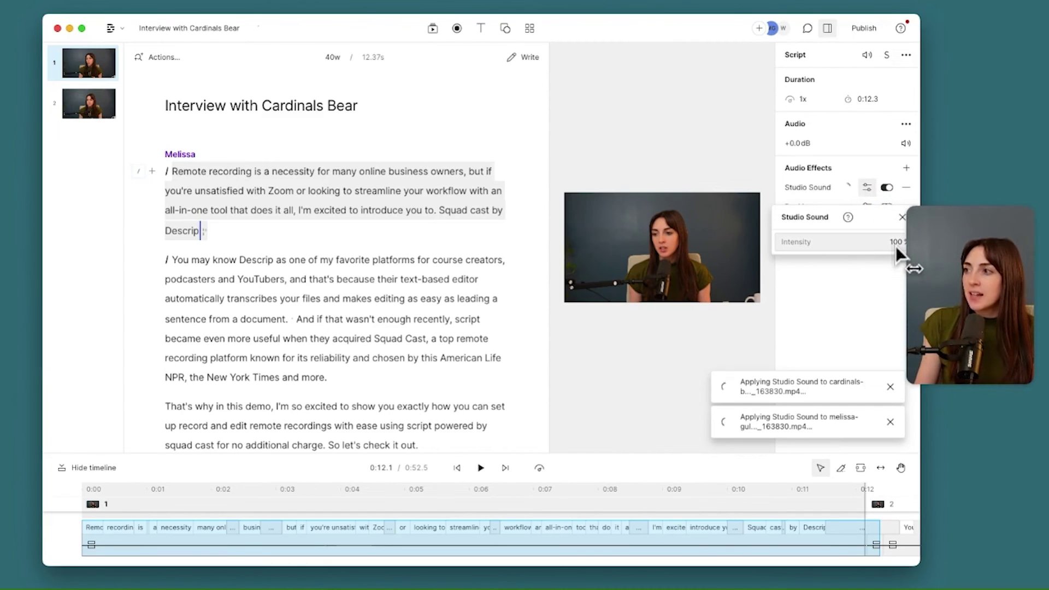
{"action": "left_click_drag", "start_coordinate": [897, 249], "coordinate": [897, 251]}
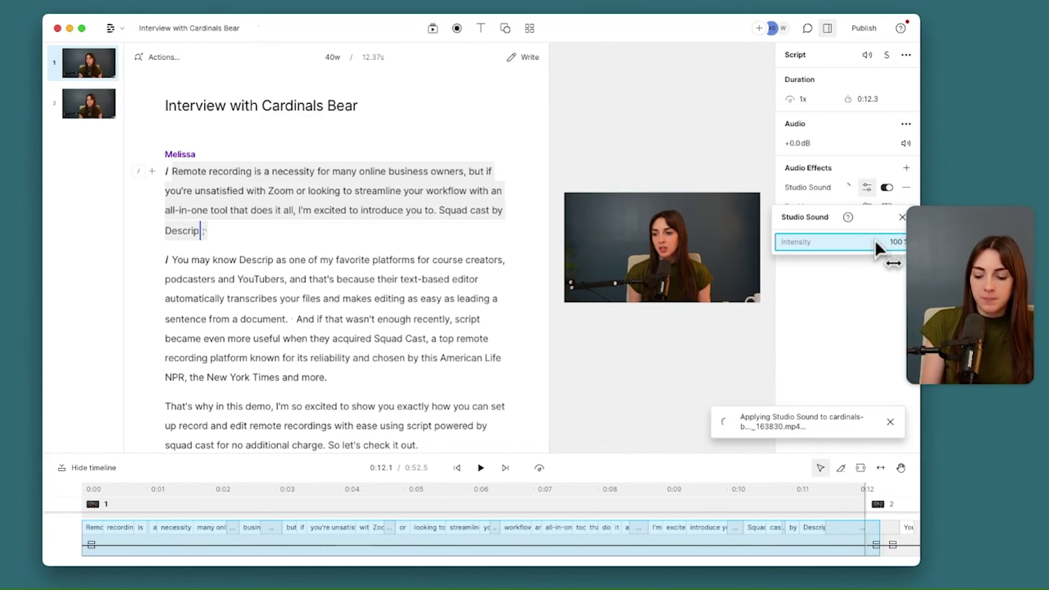
{"action": "left_click_drag", "start_coordinate": [877, 249], "coordinate": [852, 249]}
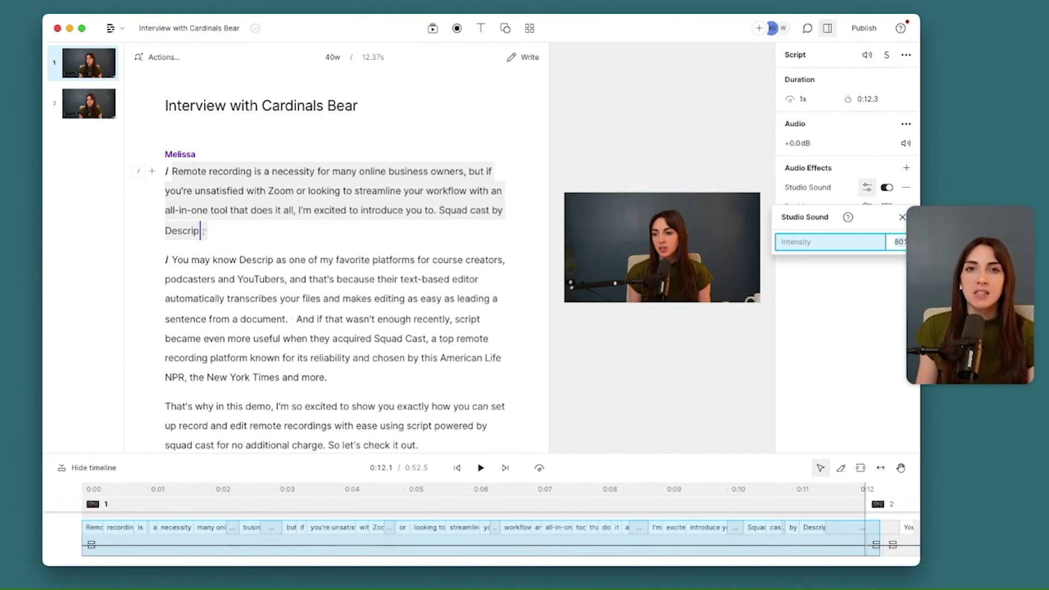
{"action": "left_click", "coordinate": [171, 171]}
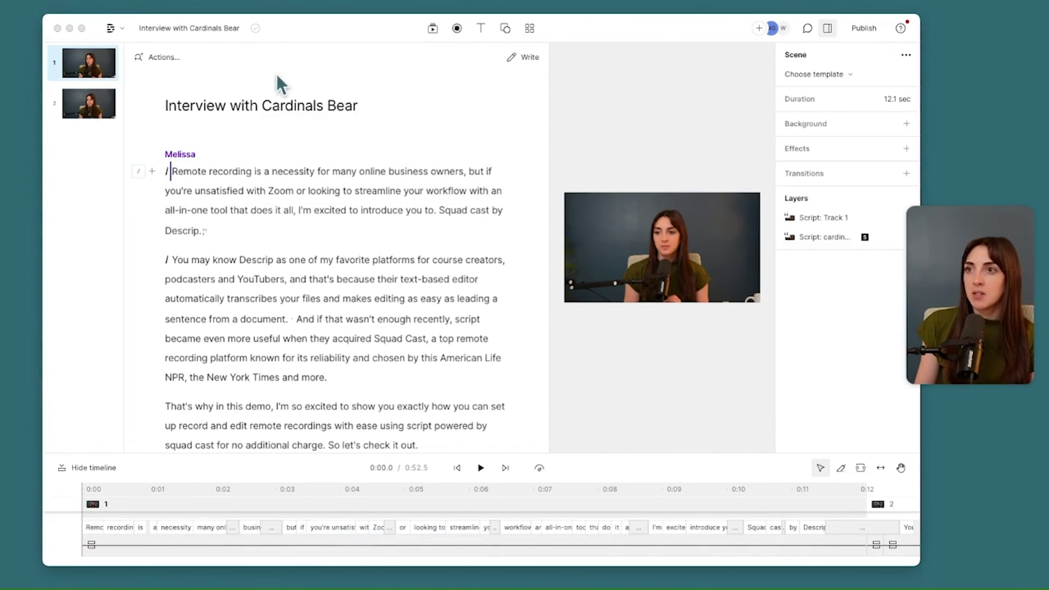
{"action": "left_click", "coordinate": [164, 57]}
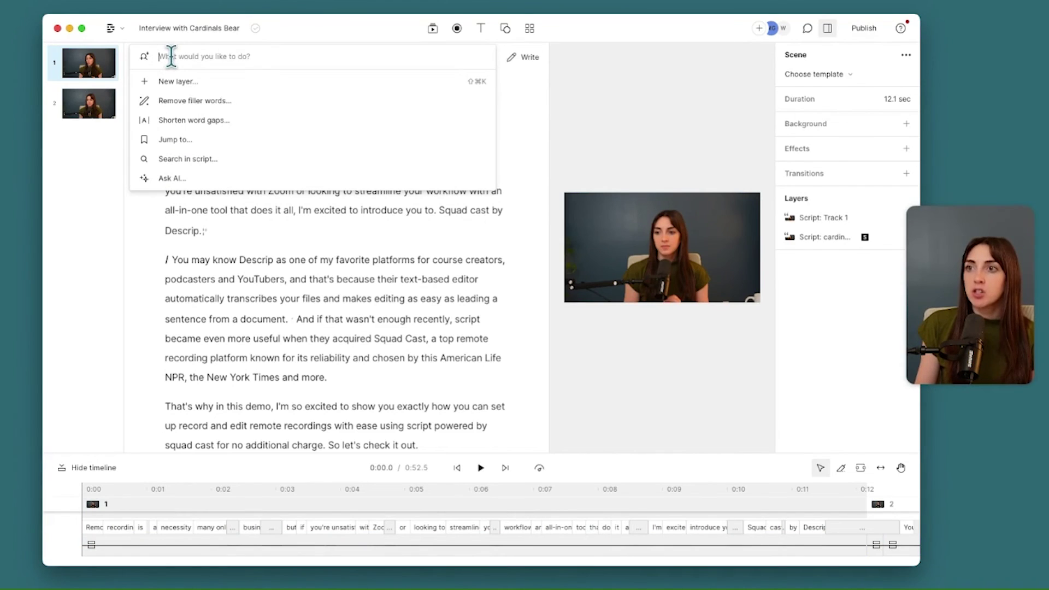
{"action": "left_click", "coordinate": [205, 100]}
{"action": "left_click", "coordinate": [350, 57]}
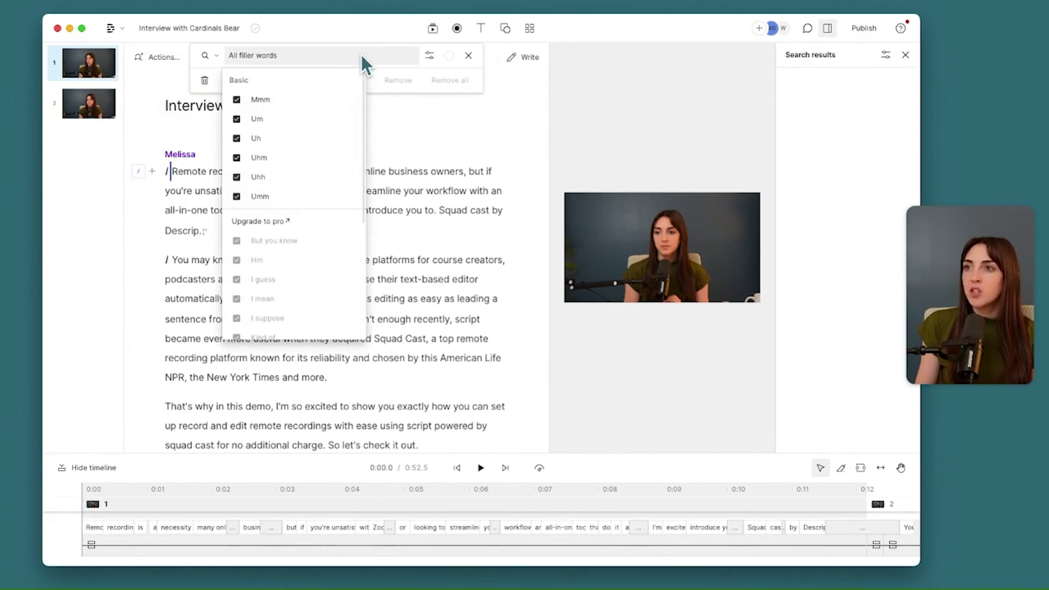
{"action": "scroll", "coordinate": [326, 170], "scroll_direction": "down", "scroll_amount": 6}
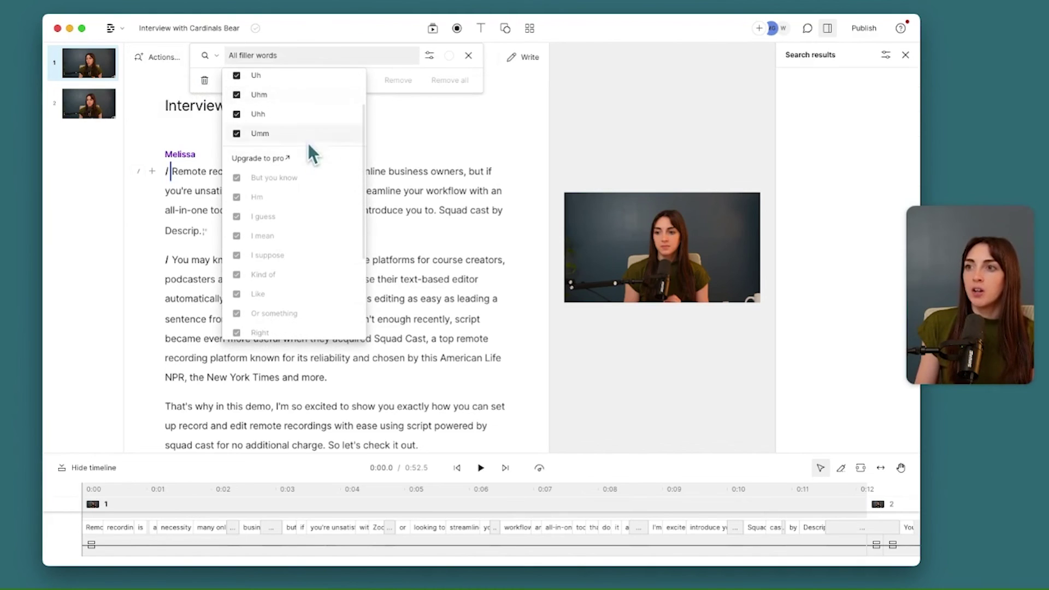
{"action": "scroll", "coordinate": [322, 256], "scroll_direction": "up", "scroll_amount": 6}
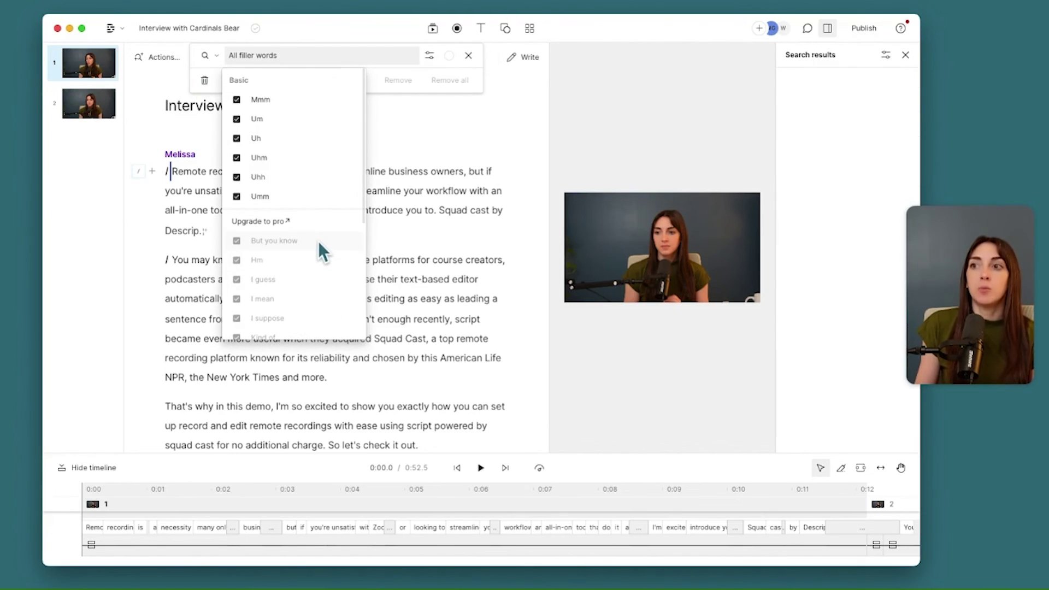
{"action": "left_click", "coordinate": [375, 66]}
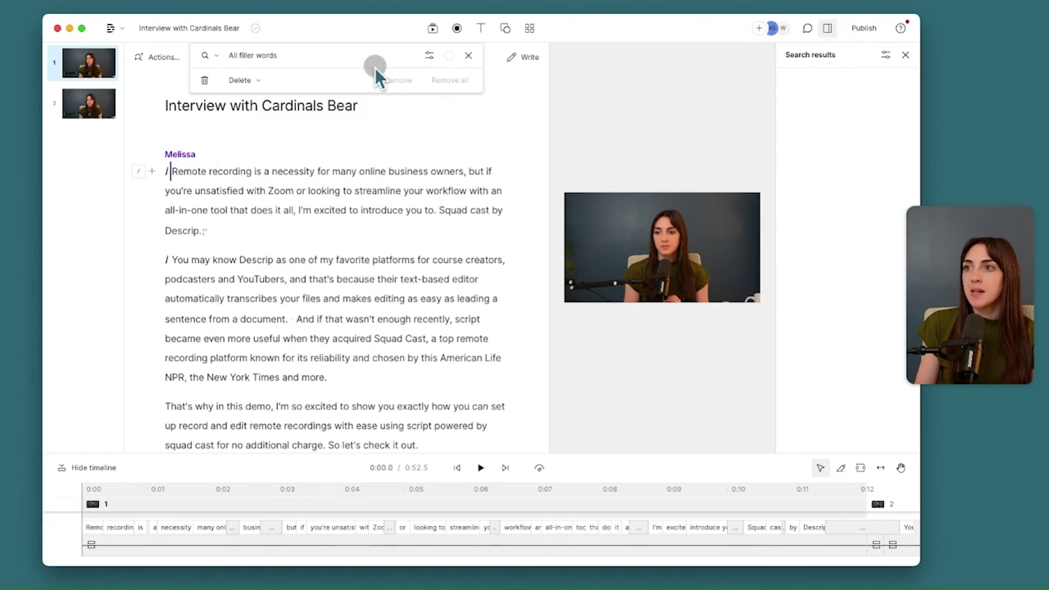
{"action": "left_click", "coordinate": [264, 82]}
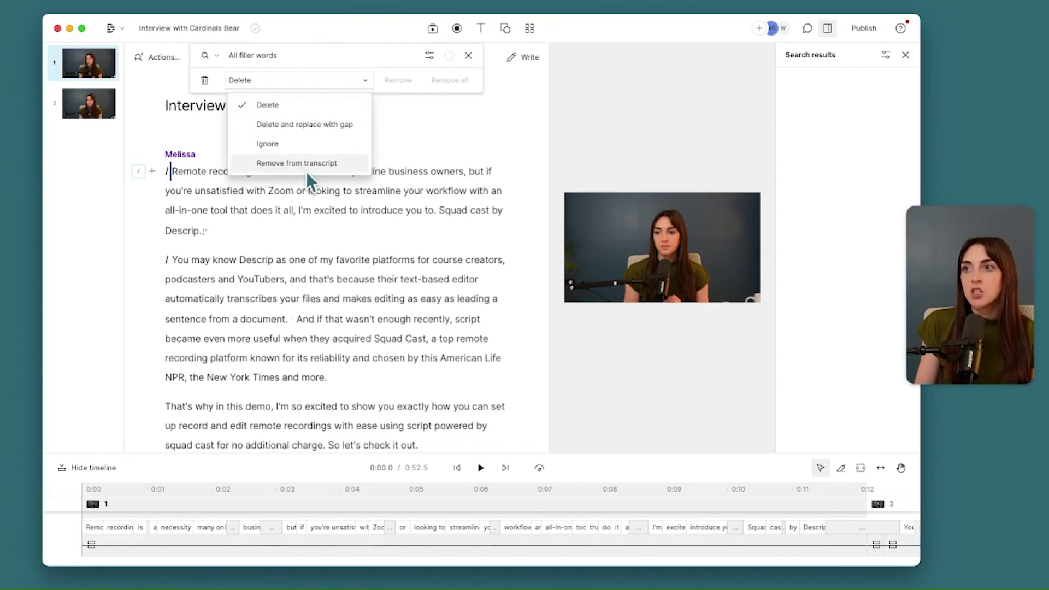
{"action": "left_click", "coordinate": [475, 224]}
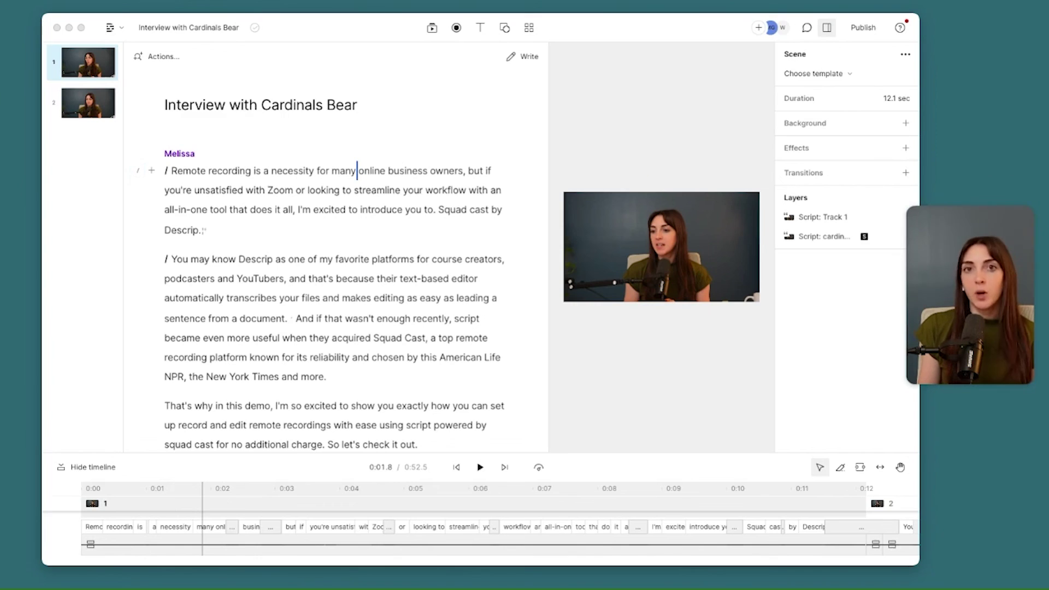
- Change the Publish destination from Web link to YouTube
{"action": "left_click", "coordinate": [863, 28]}
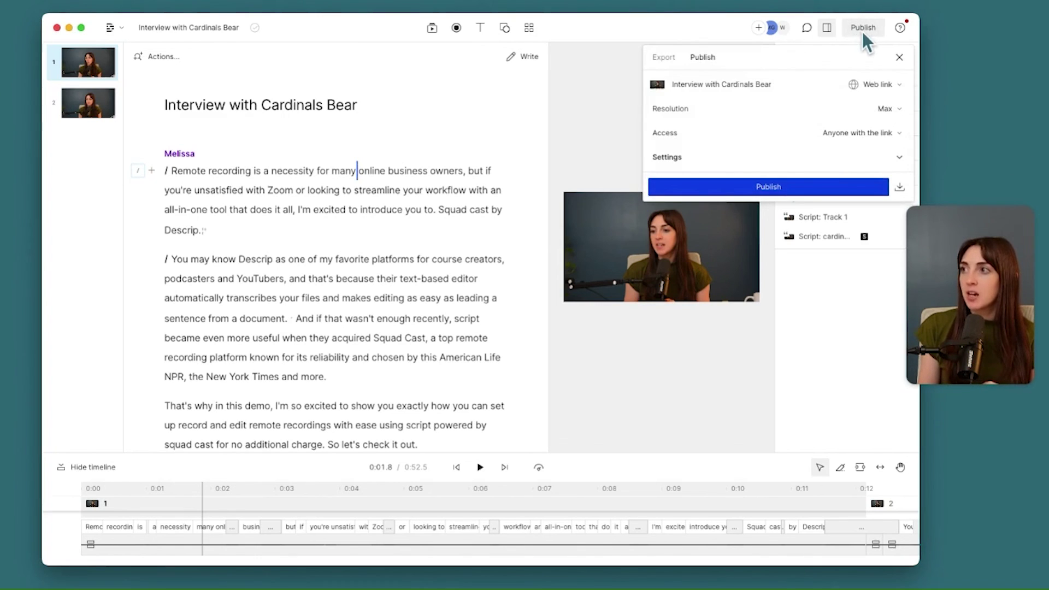
{"action": "left_click", "coordinate": [875, 81]}
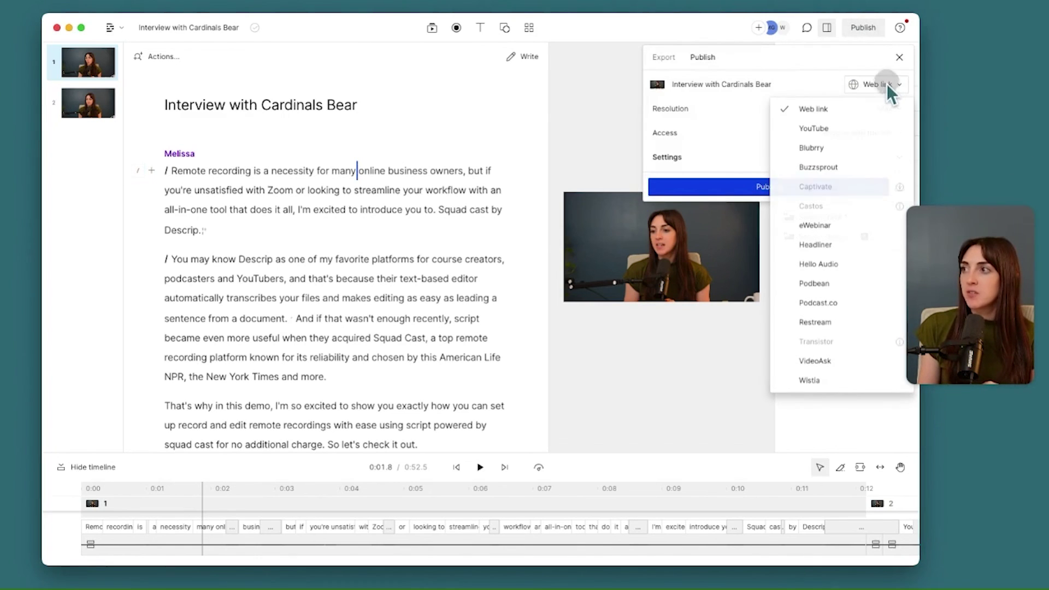
{"action": "left_click", "coordinate": [834, 131]}
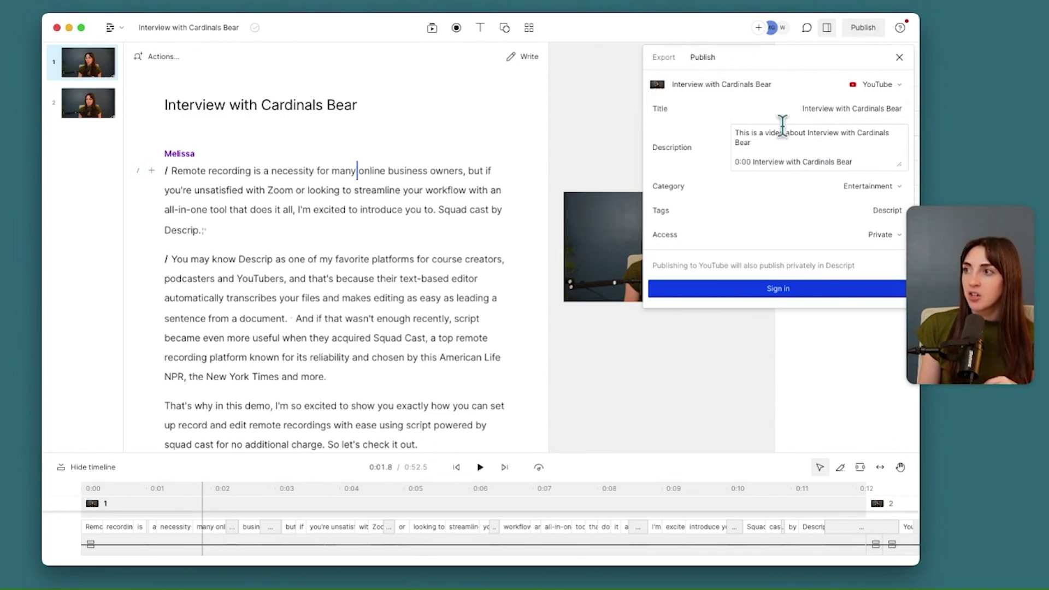